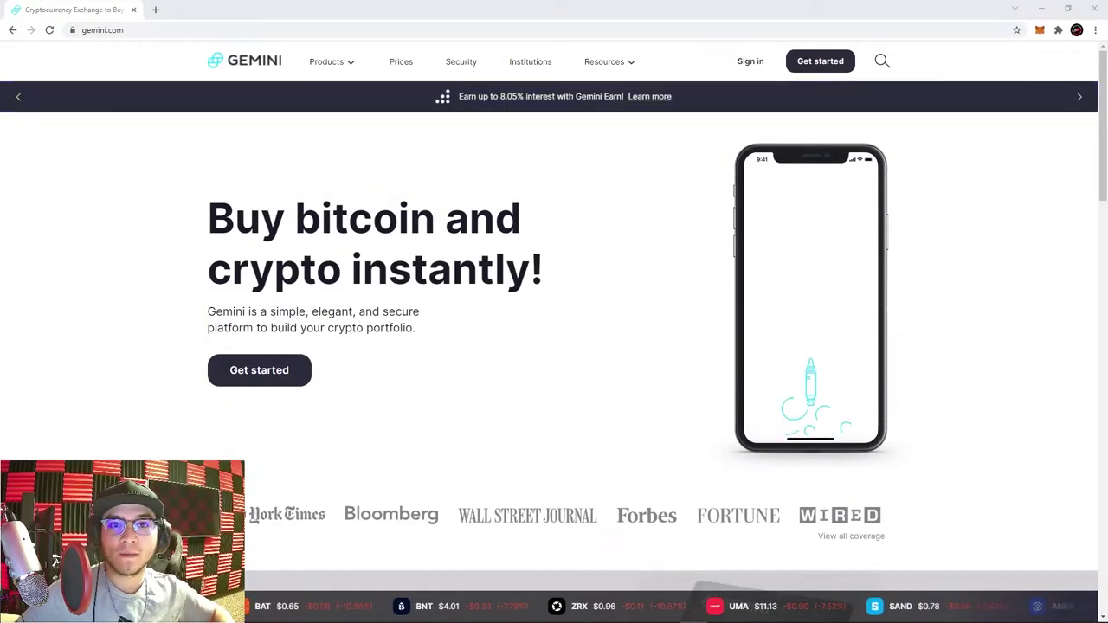
Go to sign-up, complete the Create an account form, accept the agreement and submit it.
{"action": "left_click", "coordinate": [752, 65]}
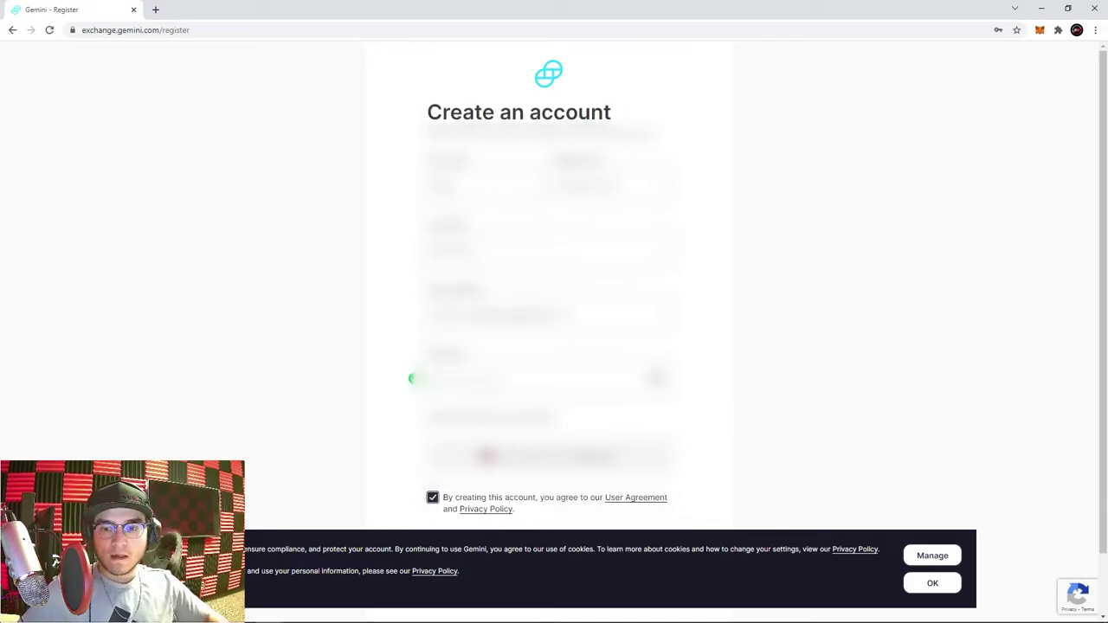
{"action": "scroll", "coordinate": [707, 396], "scroll_direction": "down", "scroll_amount": 1}
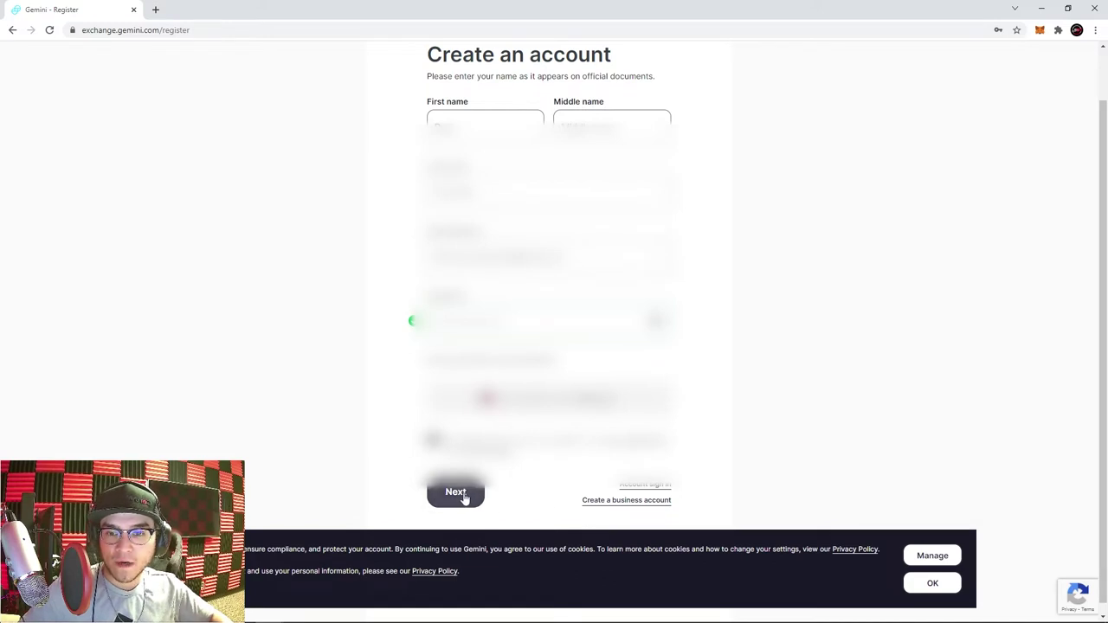
{"action": "left_click", "coordinate": [455, 491]}
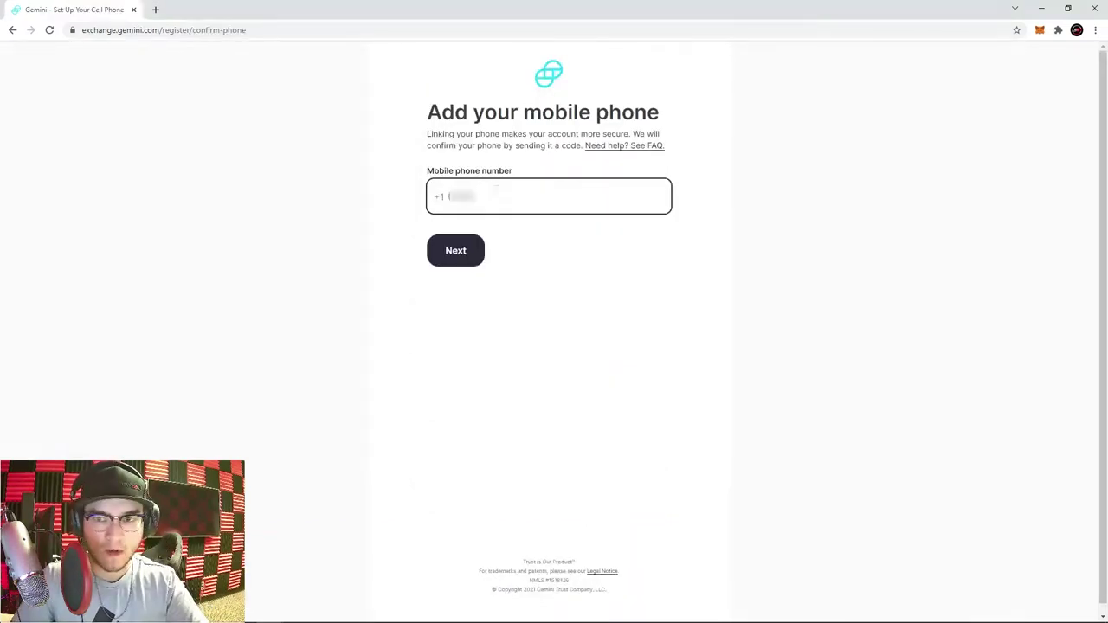
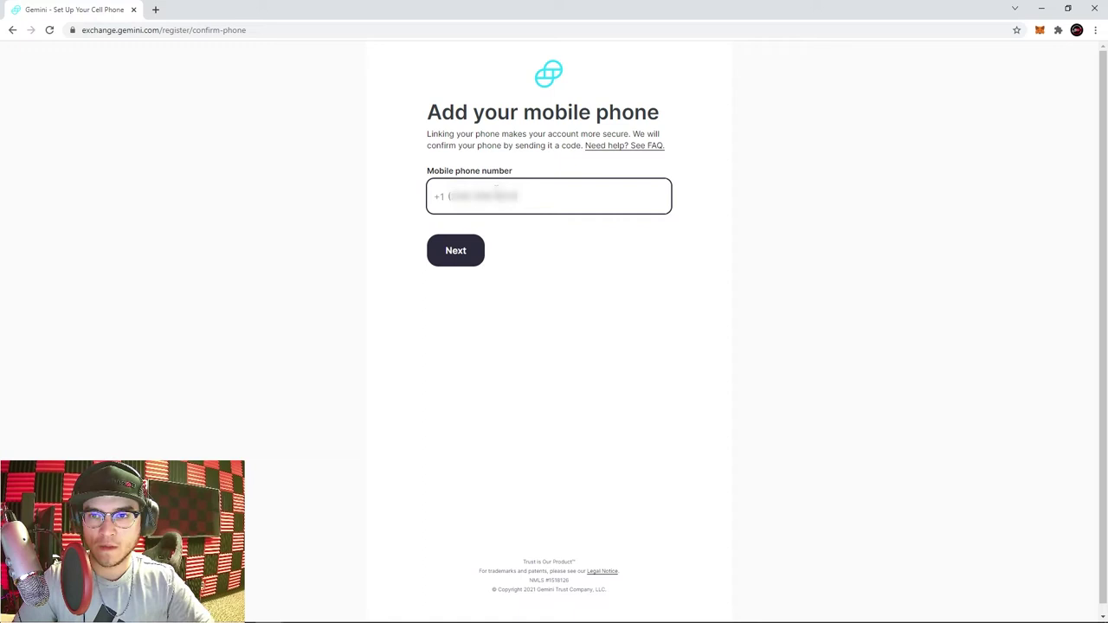
Enter the mobile phone number and confirm it with the 7-digit code texted to it.
{"action": "left_click", "coordinate": [480, 250]}
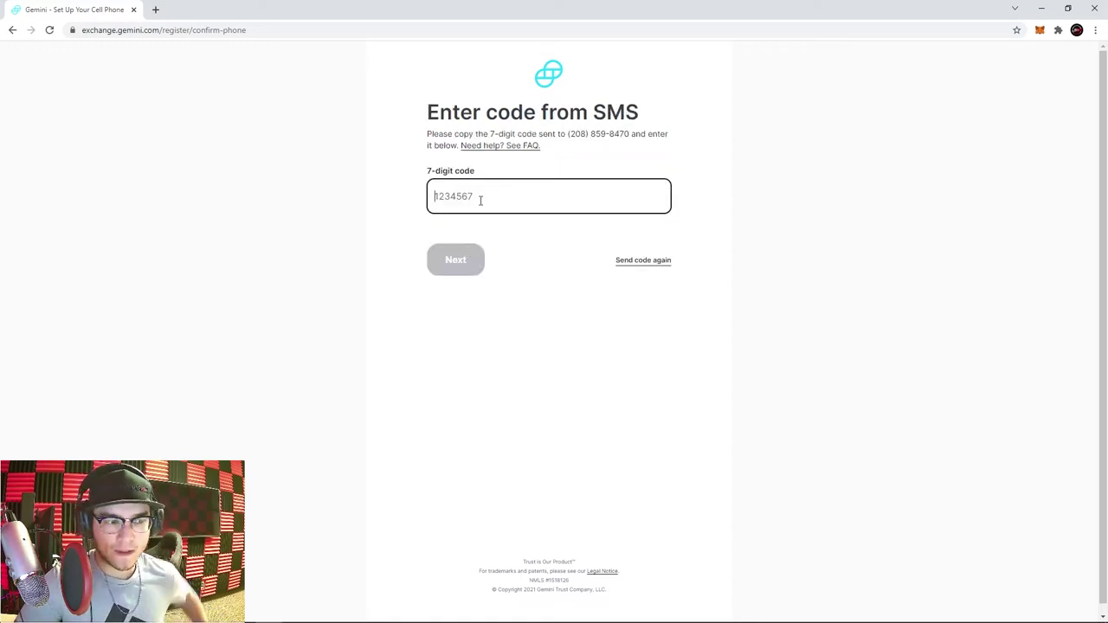
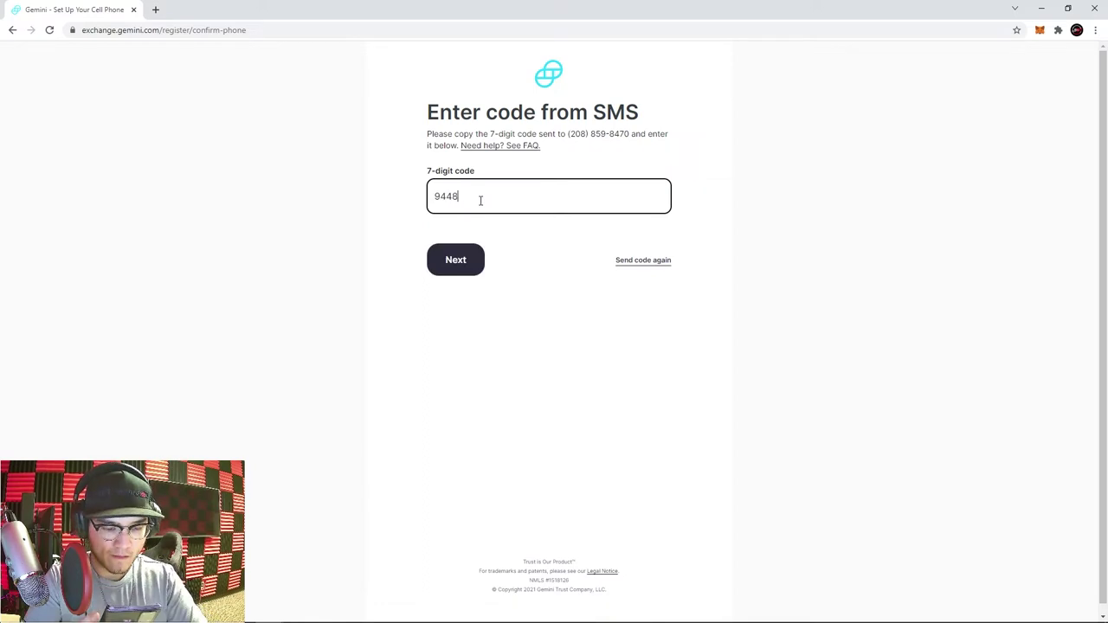
{"action": "key", "text": "Return"}
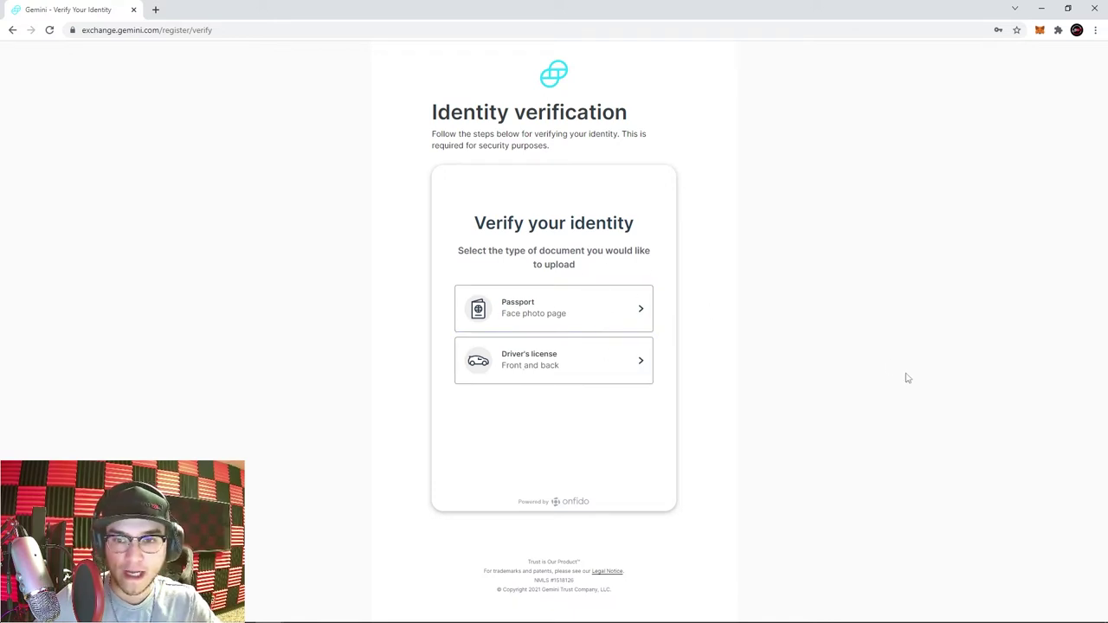
Choose Driver's license as the identity document and opt to capture it on the phone.
{"action": "left_click", "coordinate": [572, 374]}
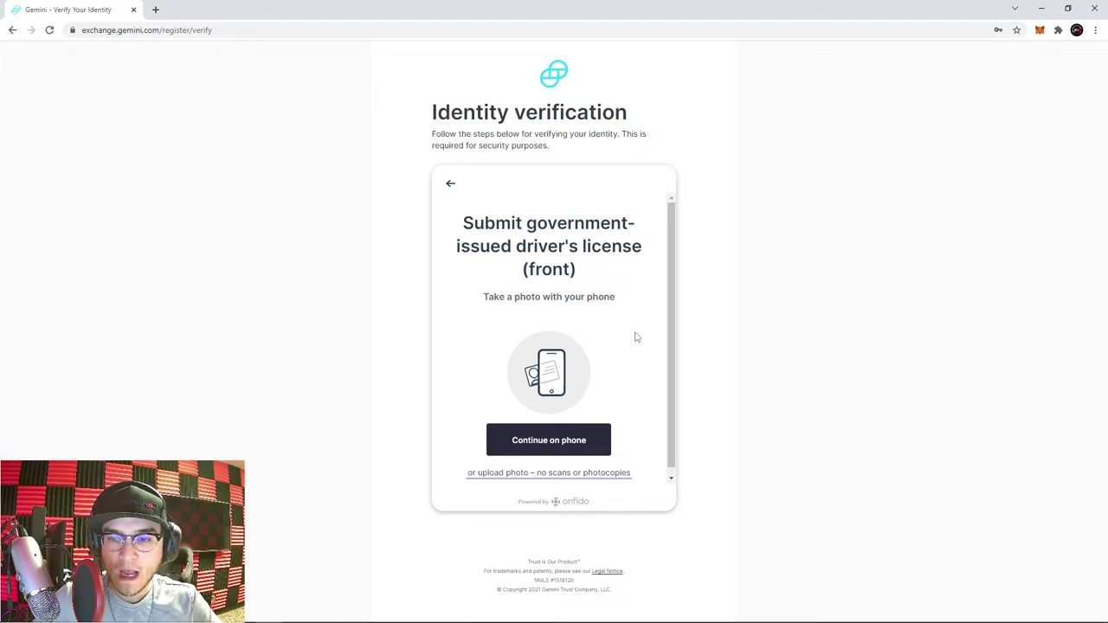
{"action": "scroll", "coordinate": [632, 335], "scroll_direction": "down", "scroll_amount": 1}
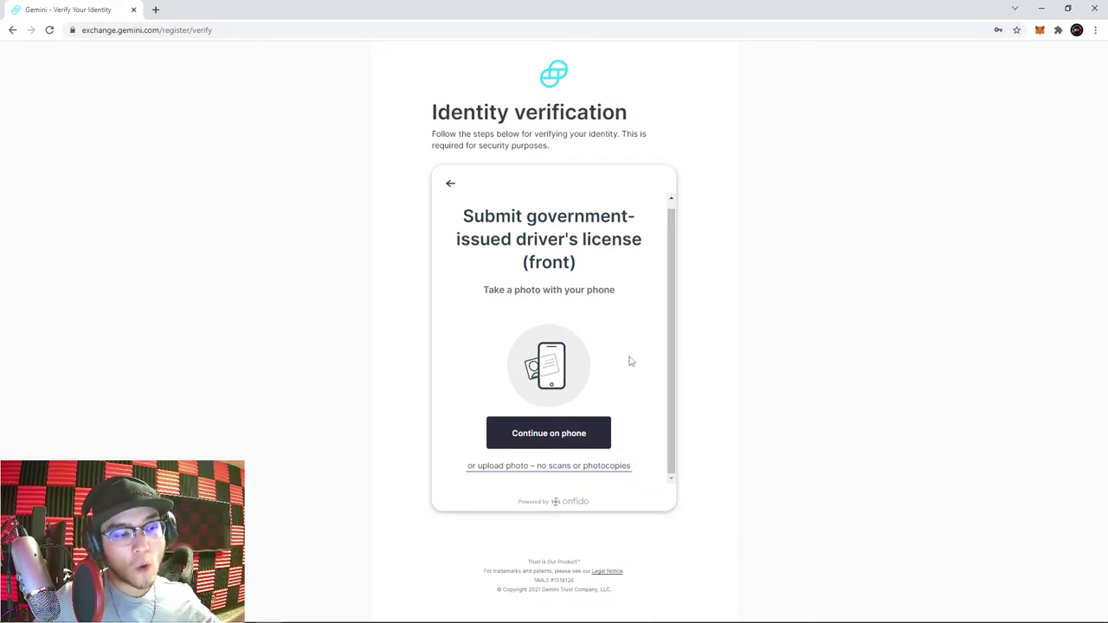
{"action": "left_click", "coordinate": [566, 481]}
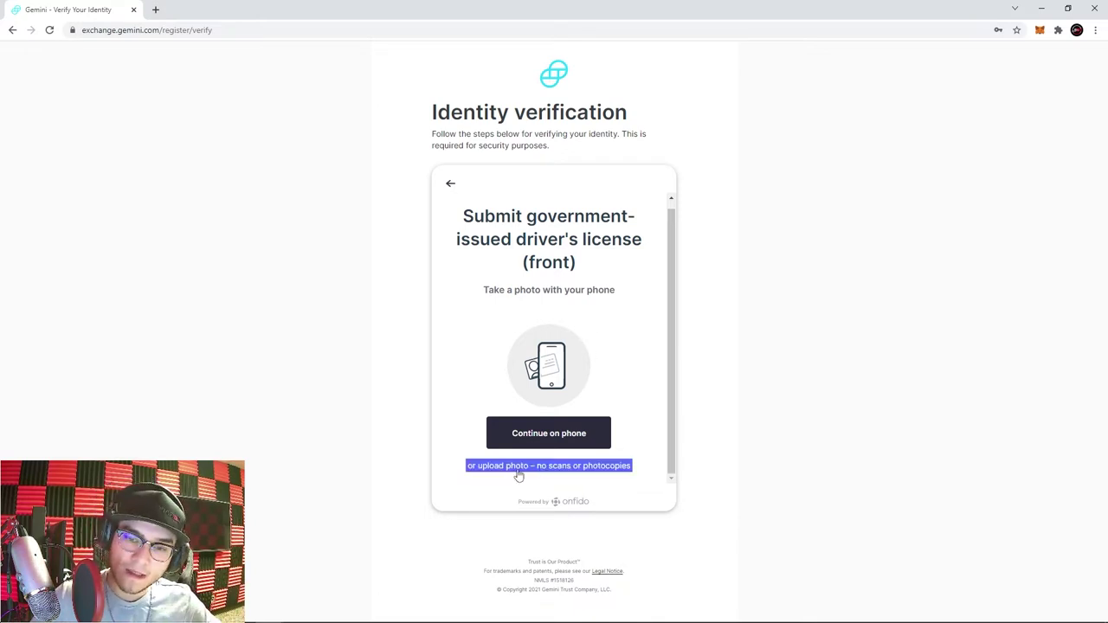
{"action": "triple_click", "coordinate": [538, 471]}
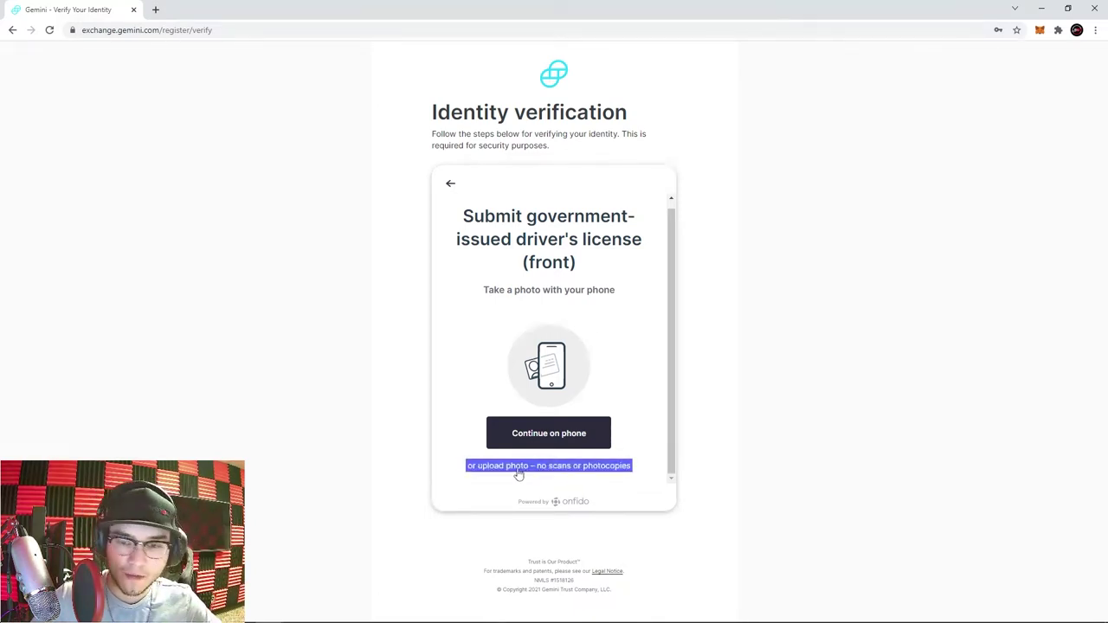
{"action": "left_click", "coordinate": [525, 475]}
{"action": "triple_click", "coordinate": [542, 476]}
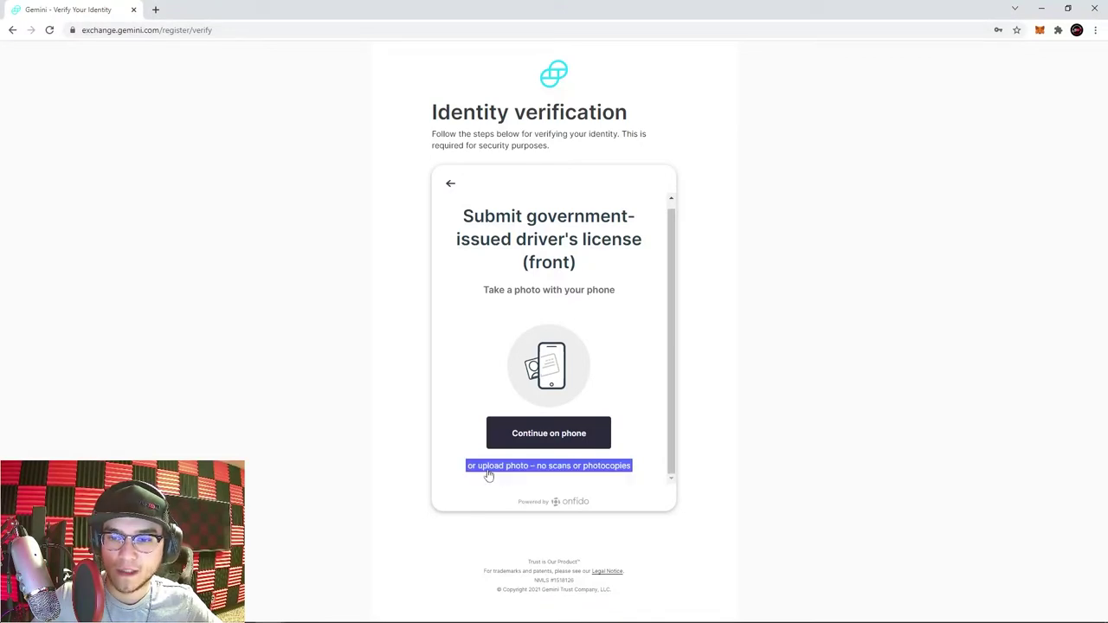
{"action": "left_click", "coordinate": [500, 472]}
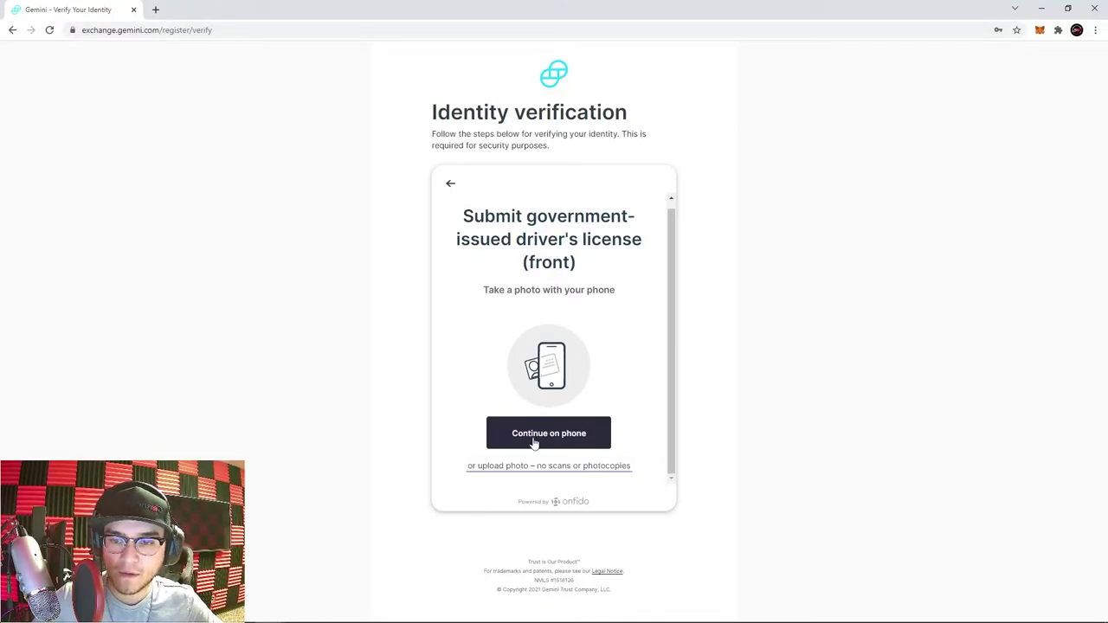
Text the secure link to the phone, upload the licence there, and submit verification.
{"action": "left_click", "coordinate": [535, 443]}
{"action": "left_click", "coordinate": [558, 456]}
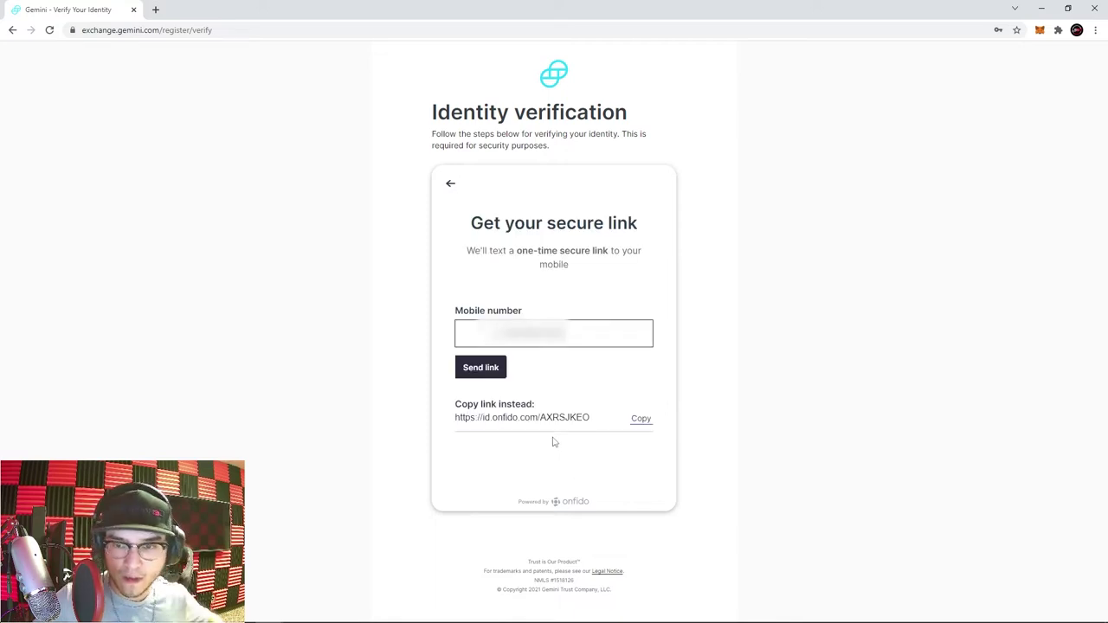
{"action": "left_click", "coordinate": [480, 370]}
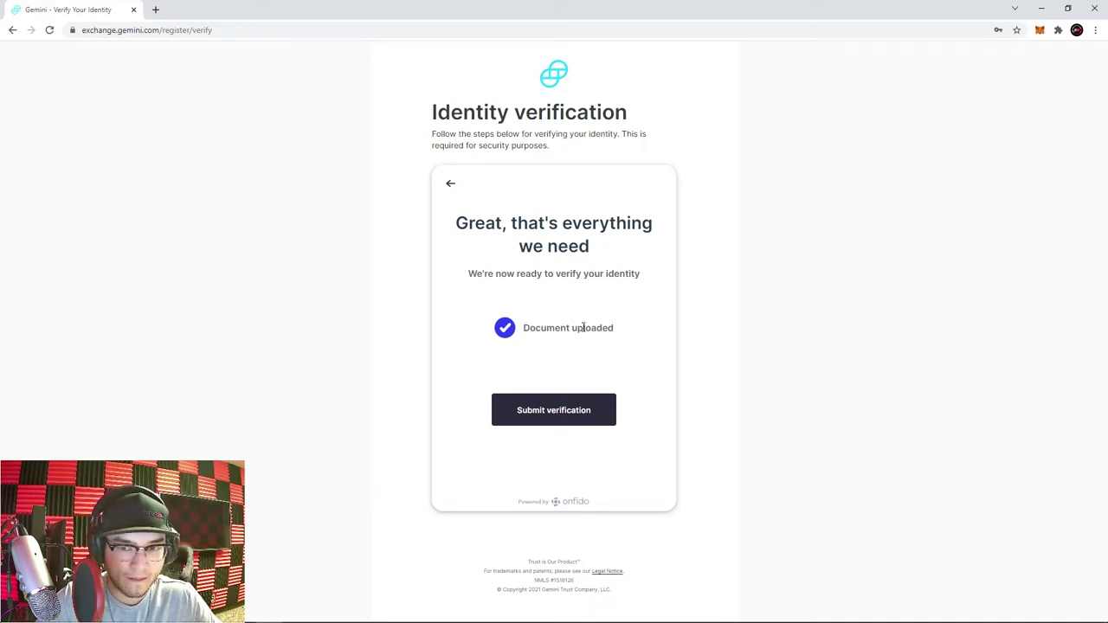
{"action": "left_click", "coordinate": [573, 409]}
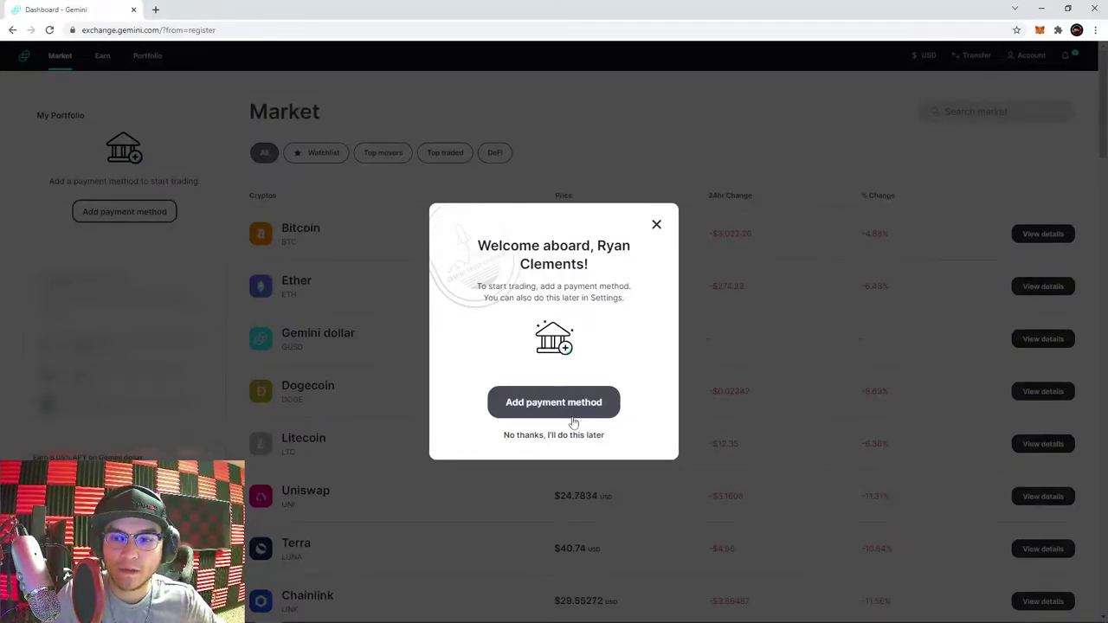
Review the Add payment method options and Security settings, then return to Gemini Exchange.
{"action": "left_click", "coordinate": [559, 400]}
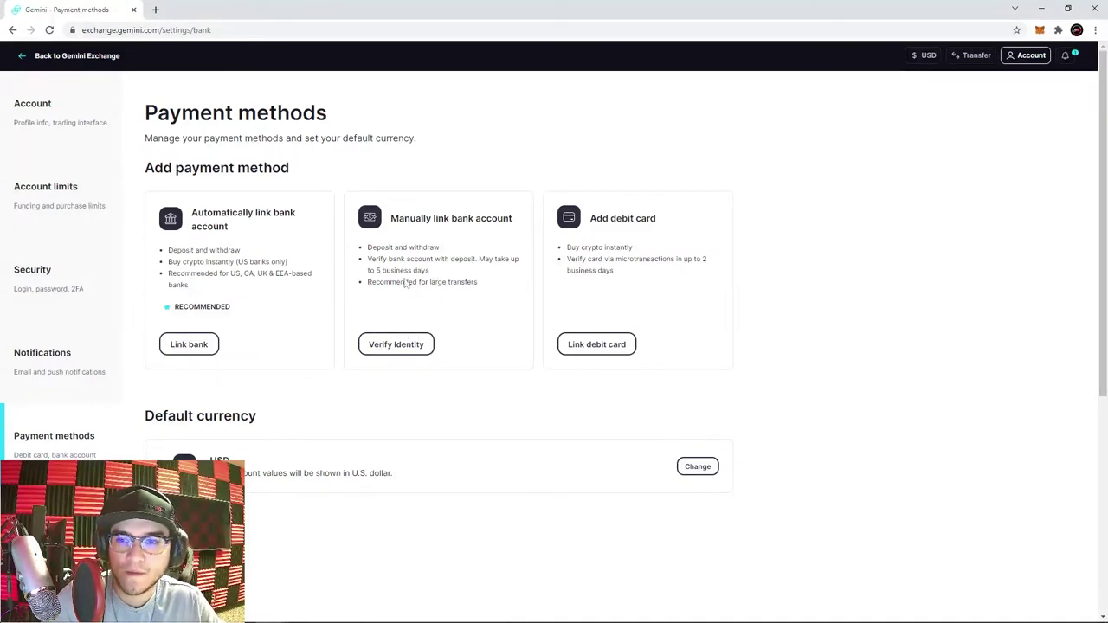
{"action": "left_click", "coordinate": [28, 287]}
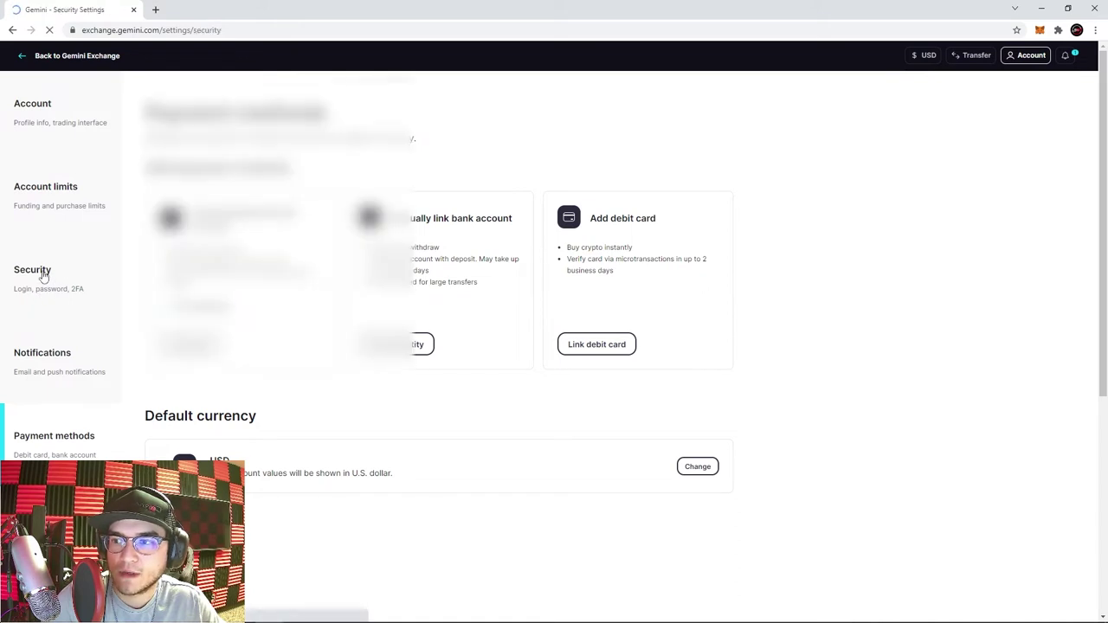
{"action": "scroll", "coordinate": [473, 277], "scroll_direction": "down", "scroll_amount": 2}
{"action": "scroll", "coordinate": [445, 283], "scroll_direction": "up", "scroll_amount": 2}
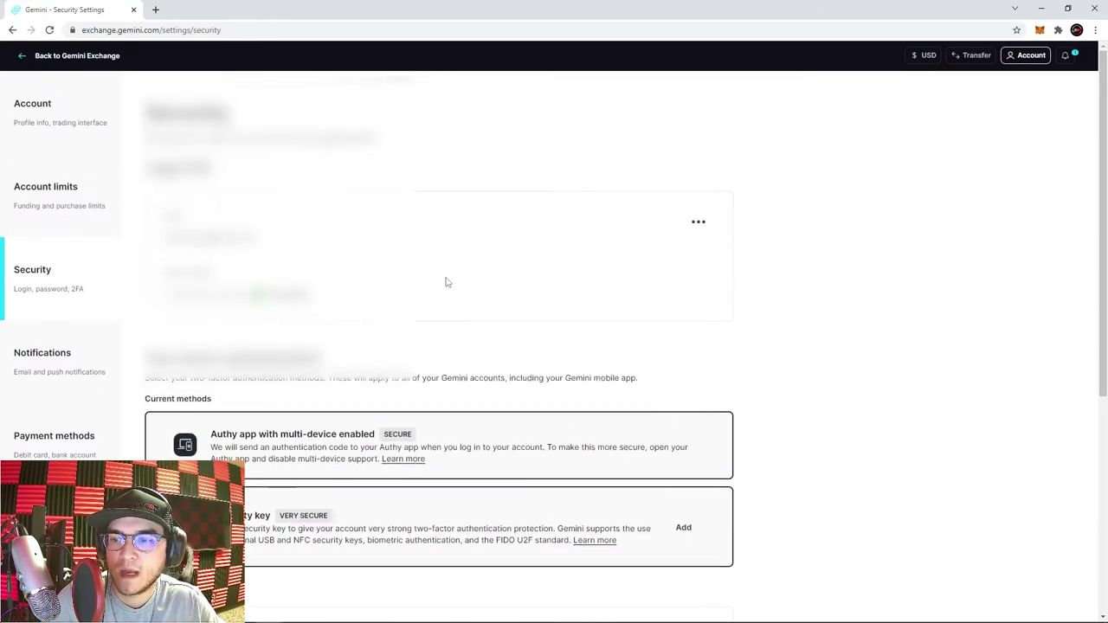
{"action": "left_click", "coordinate": [24, 58]}
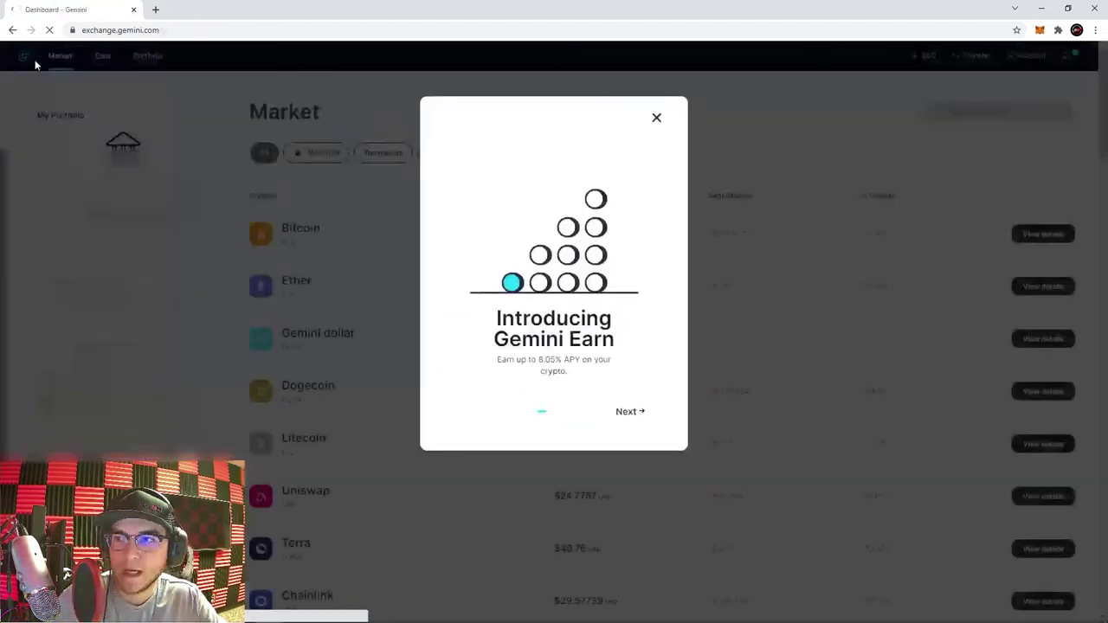
{"action": "left_click", "coordinate": [656, 117]}
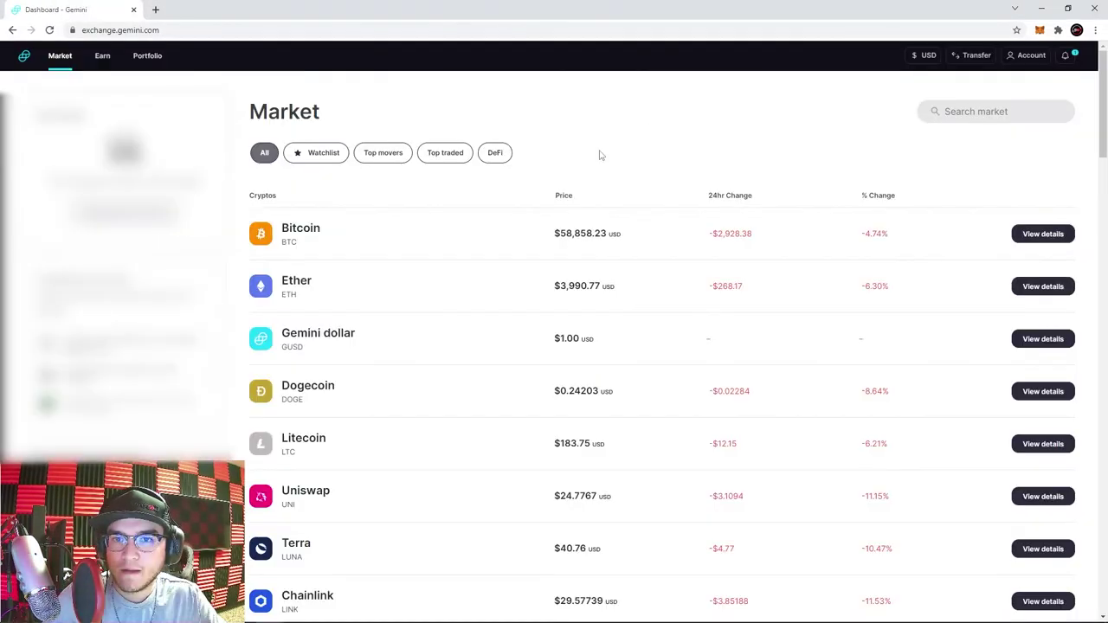
{"action": "scroll", "coordinate": [406, 323], "scroll_direction": "down", "scroll_amount": 2}
{"action": "scroll", "coordinate": [693, 352], "scroll_direction": "up", "scroll_amount": 2}
{"action": "scroll", "coordinate": [693, 353], "scroll_direction": "up", "scroll_amount": 1}
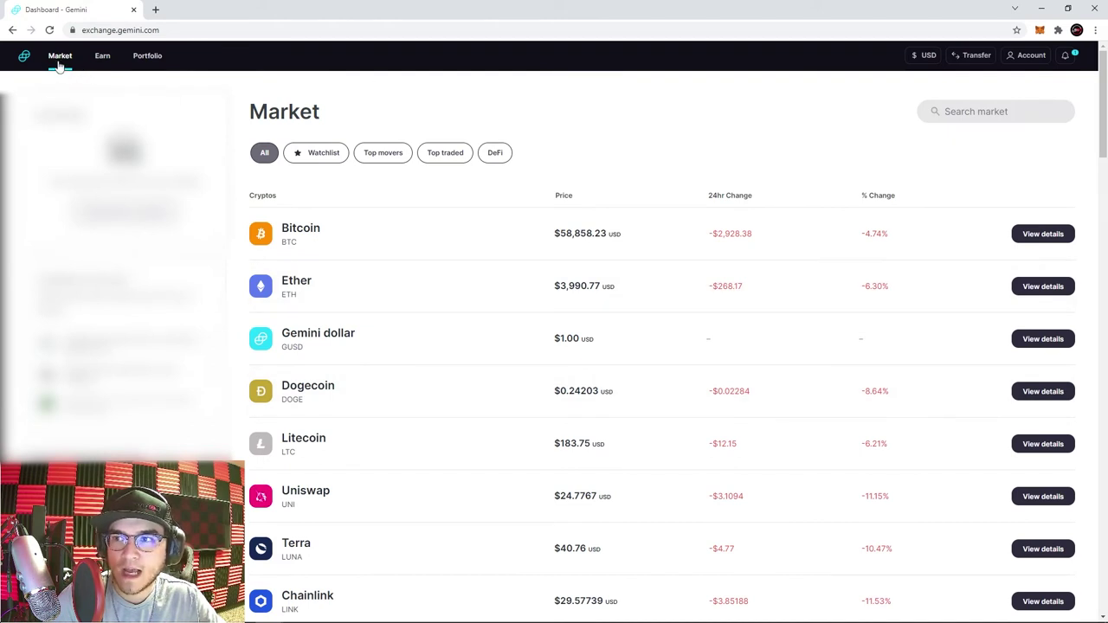
{"action": "left_click", "coordinate": [98, 64]}
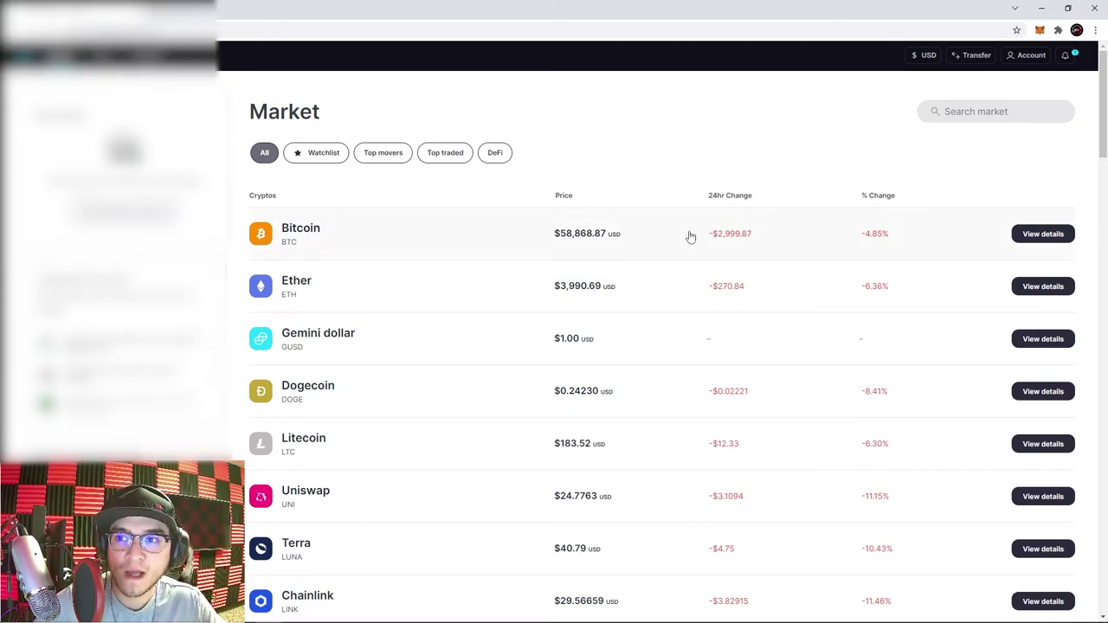
{"action": "scroll", "coordinate": [722, 265], "scroll_direction": "down", "scroll_amount": 6}
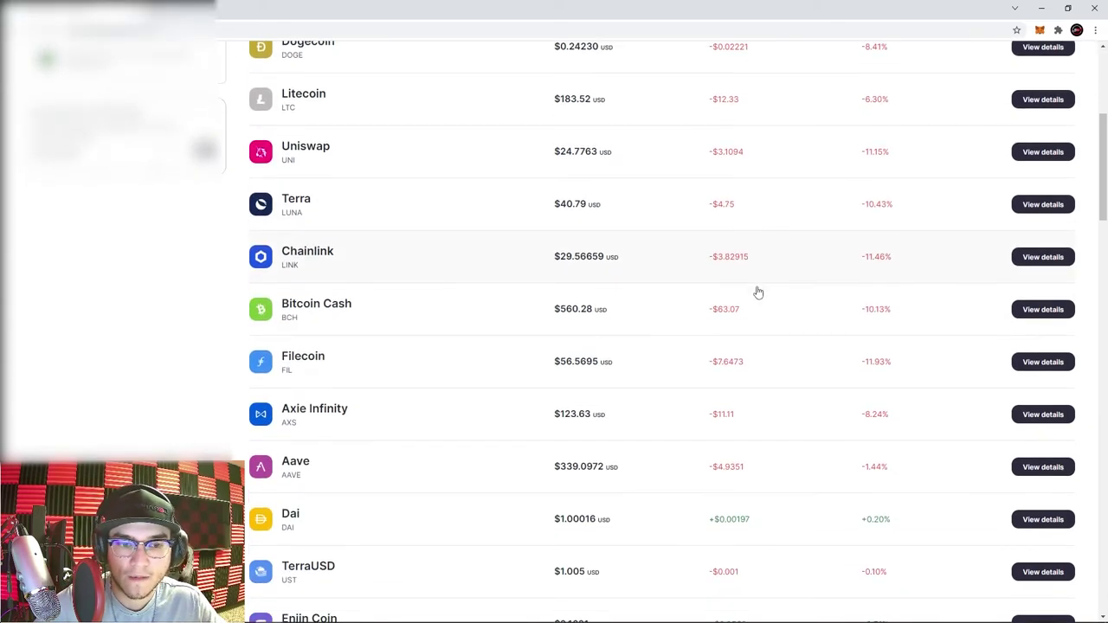
{"action": "scroll", "coordinate": [741, 299], "scroll_direction": "down", "scroll_amount": 8}
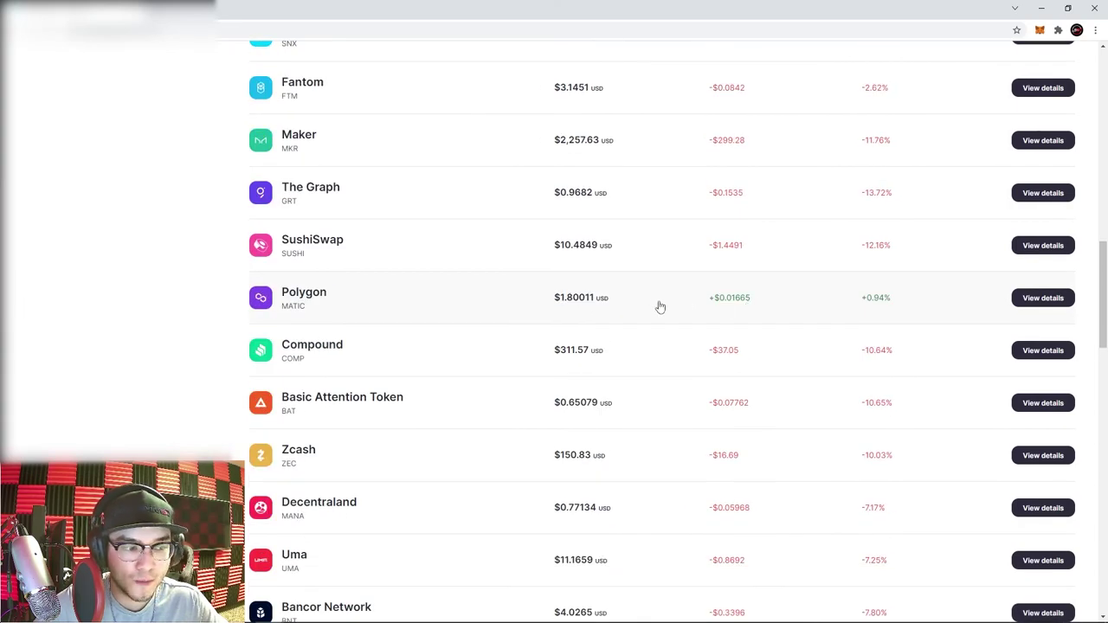
{"action": "scroll", "coordinate": [631, 314], "scroll_direction": "down", "scroll_amount": 12}
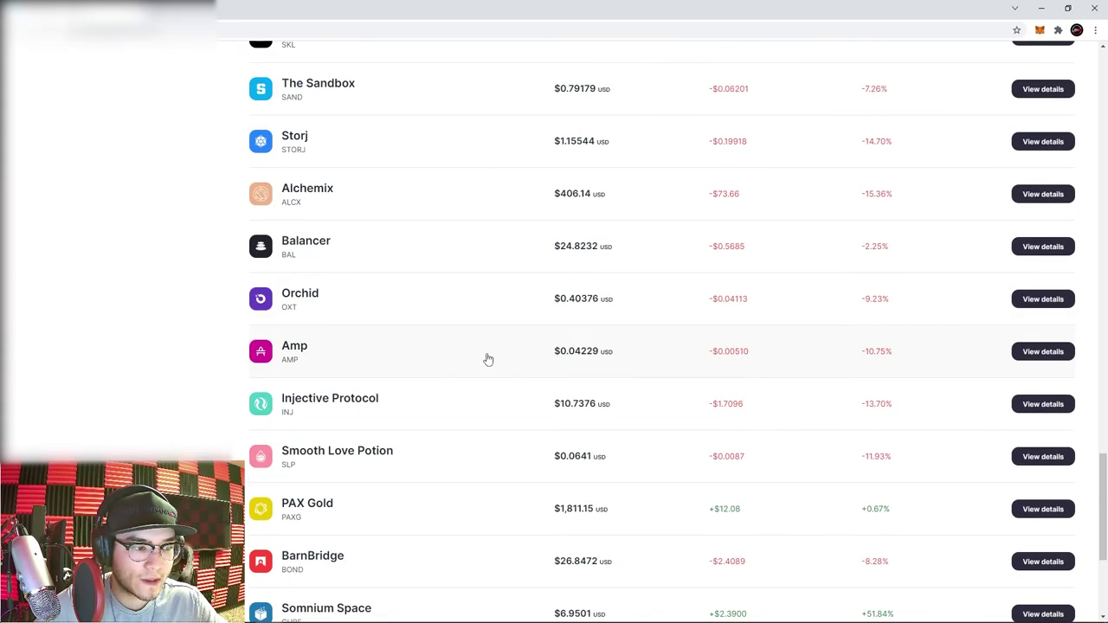
{"action": "scroll", "coordinate": [479, 363], "scroll_direction": "up", "scroll_amount": 20}
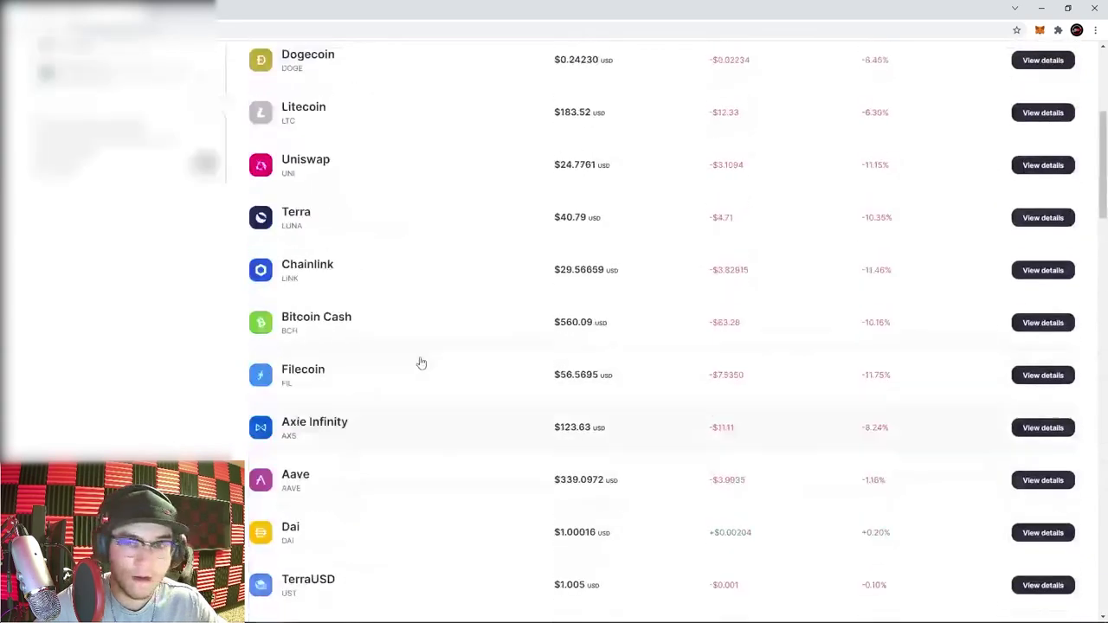
Open Bitcoin's trade page and keep the purchase frequency at Once.
{"action": "left_click", "coordinate": [303, 236]}
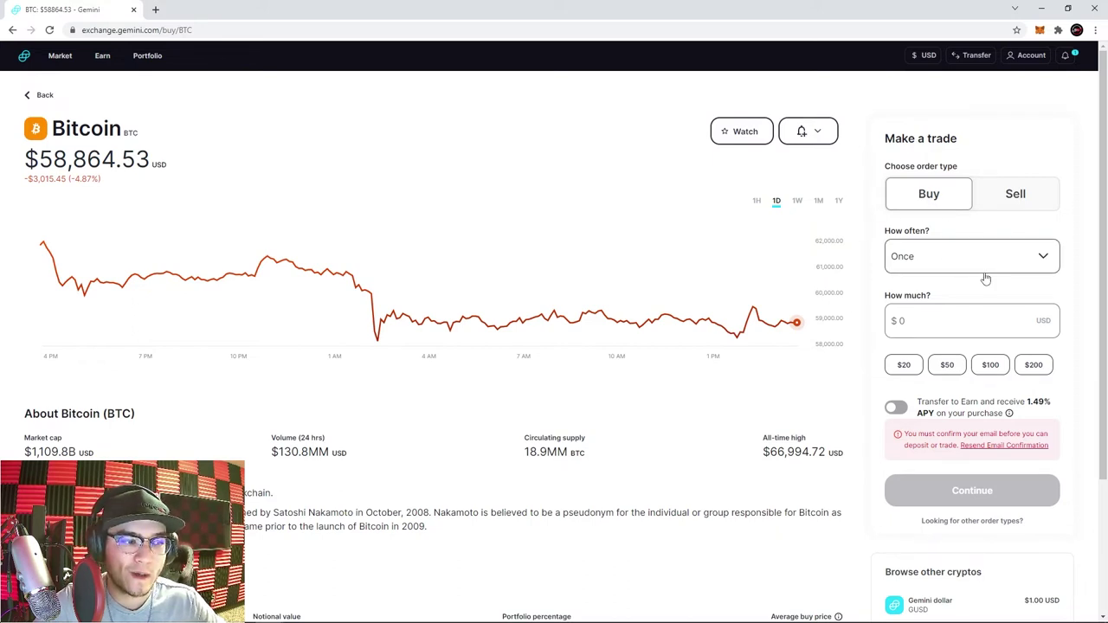
{"action": "scroll", "coordinate": [972, 230], "scroll_direction": "down", "scroll_amount": 2}
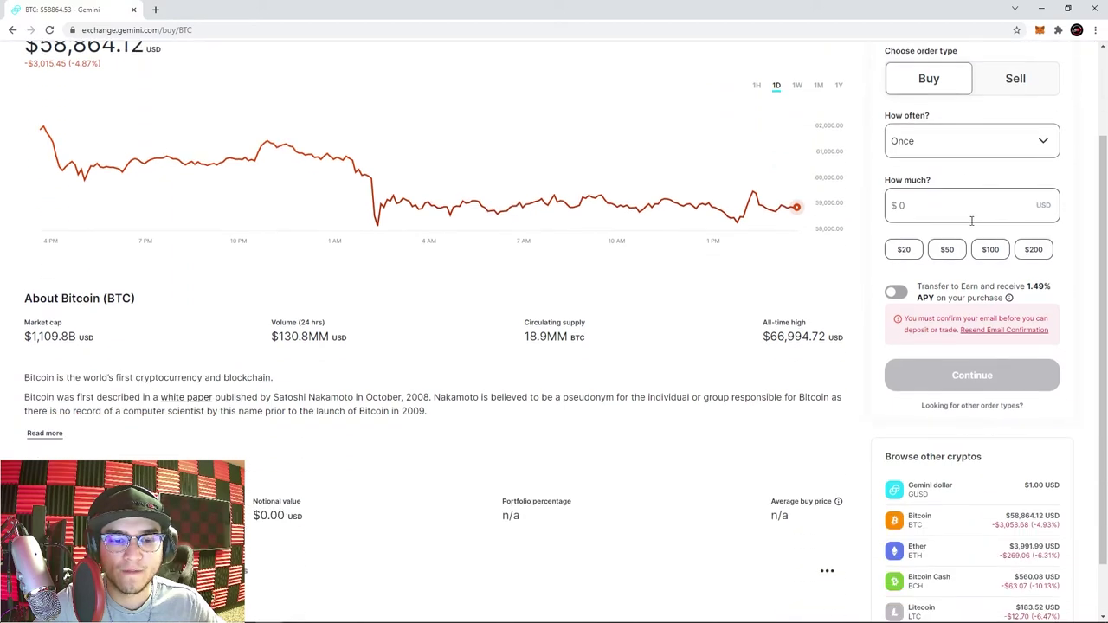
{"action": "scroll", "coordinate": [981, 218], "scroll_direction": "down", "scroll_amount": 1}
{"action": "scroll", "coordinate": [941, 351], "scroll_direction": "up", "scroll_amount": 3}
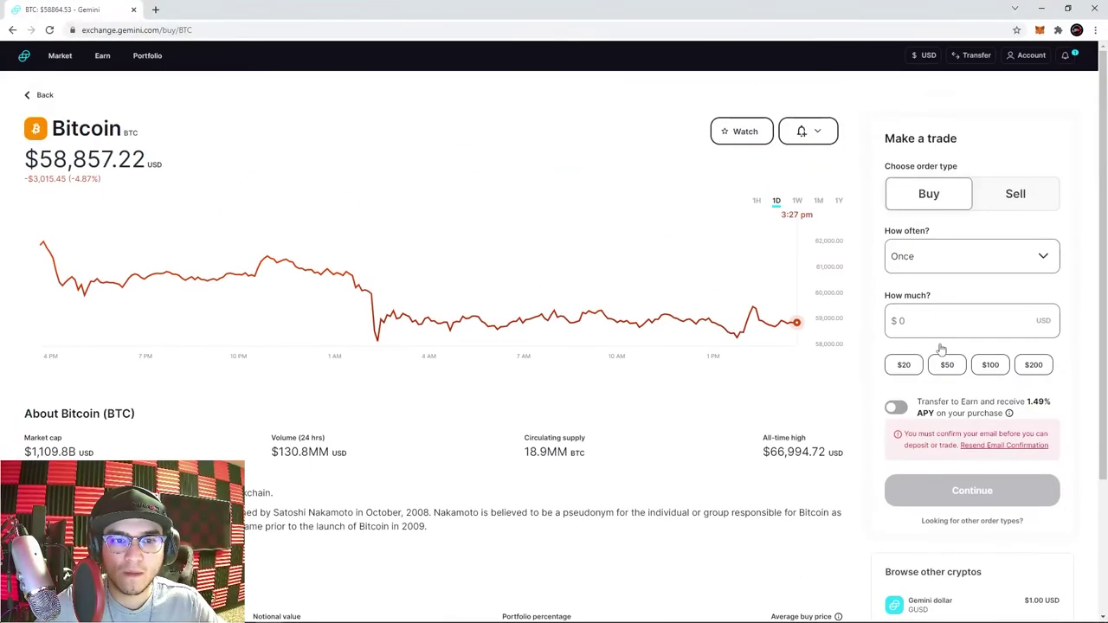
{"action": "left_click", "coordinate": [940, 257]}
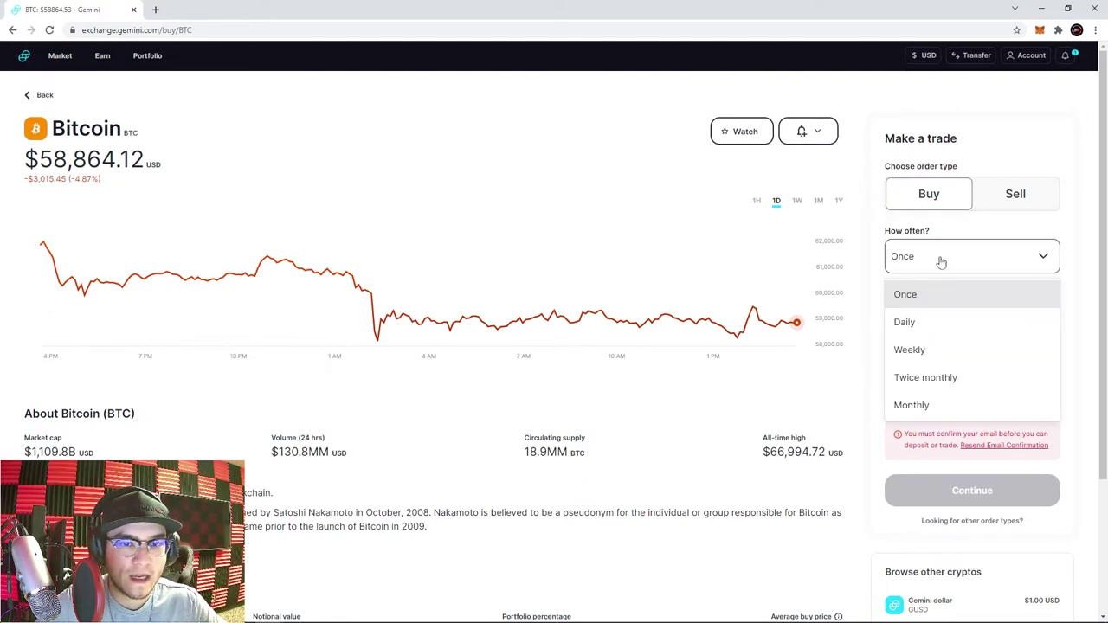
{"action": "left_click", "coordinate": [930, 258]}
{"action": "left_click", "coordinate": [930, 259]}
{"action": "left_click", "coordinate": [915, 295]}
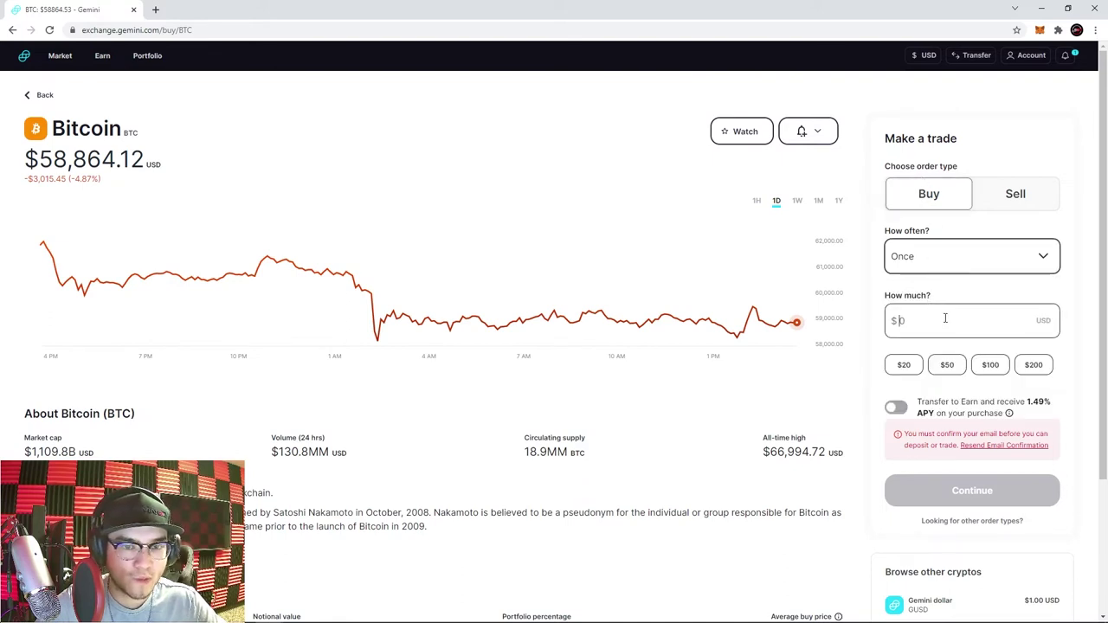
Enter $500 as the buy amount, attempt to continue, then go to the Earn rates page.
{"action": "left_click", "coordinate": [939, 319]}
{"action": "type", "text": "500"}
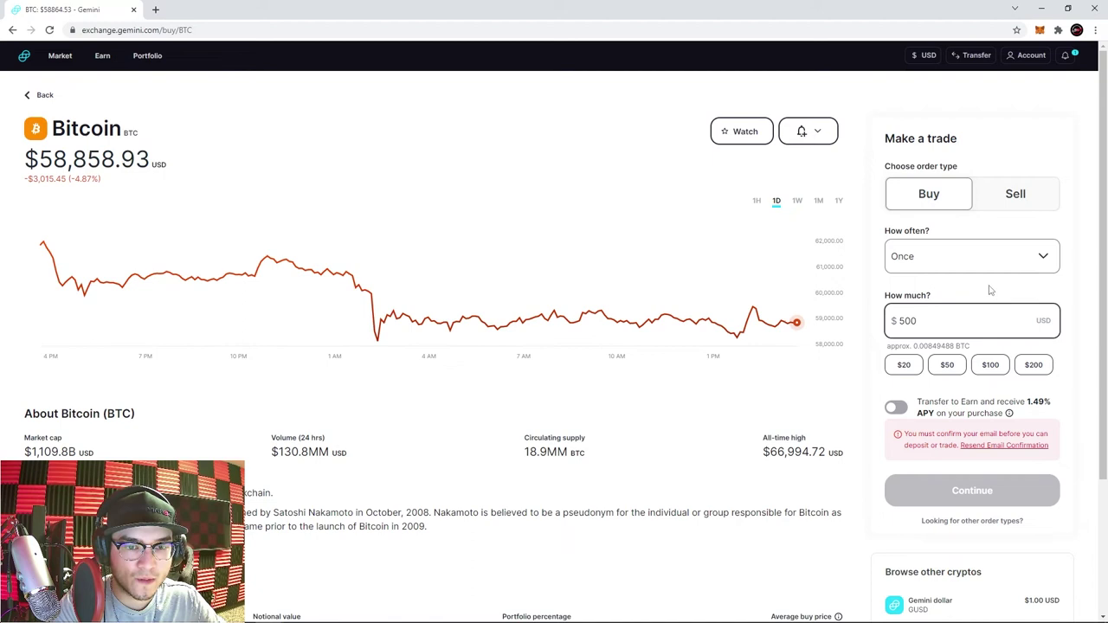
{"action": "key", "text": "shift+Tab"}
{"action": "left_click", "coordinate": [976, 505]}
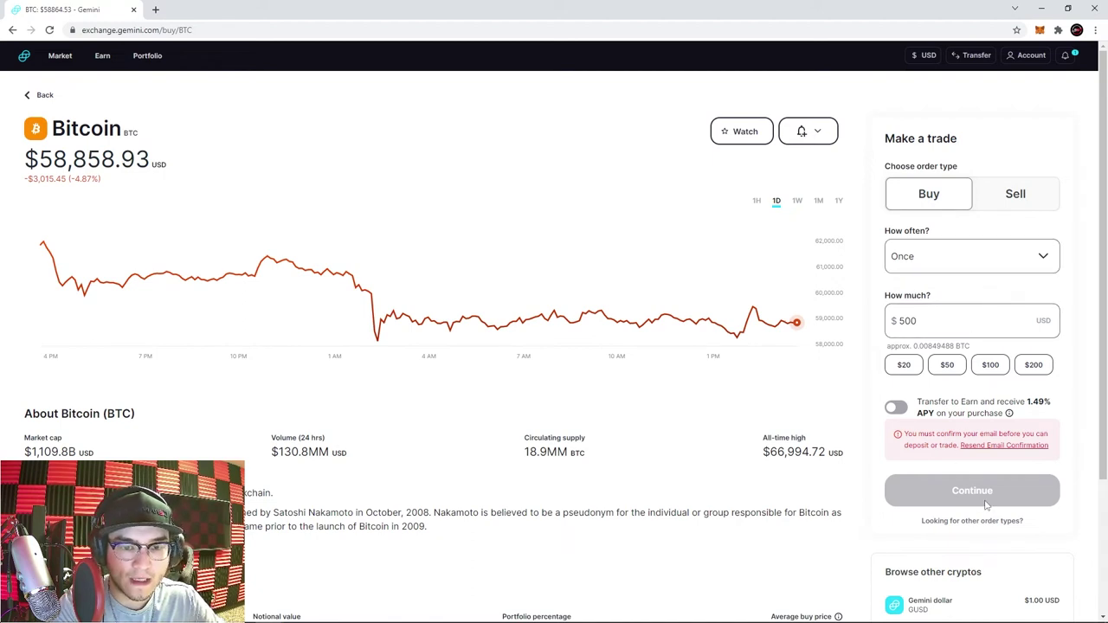
{"action": "double_click", "coordinate": [985, 505]}
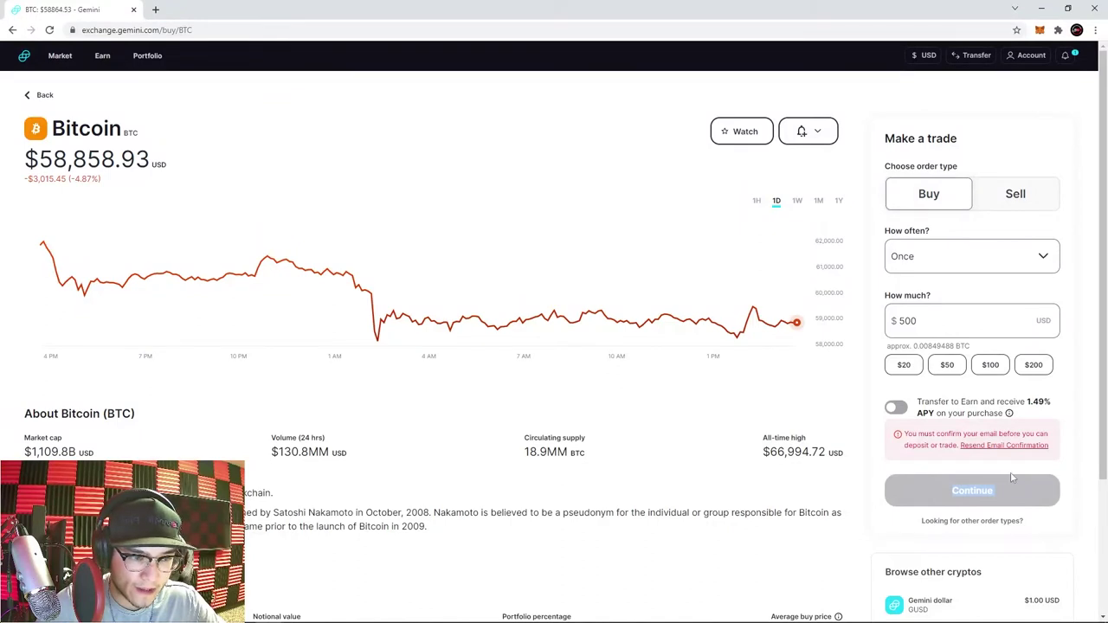
{"action": "left_click", "coordinate": [926, 58]}
{"action": "left_click", "coordinate": [103, 56]}
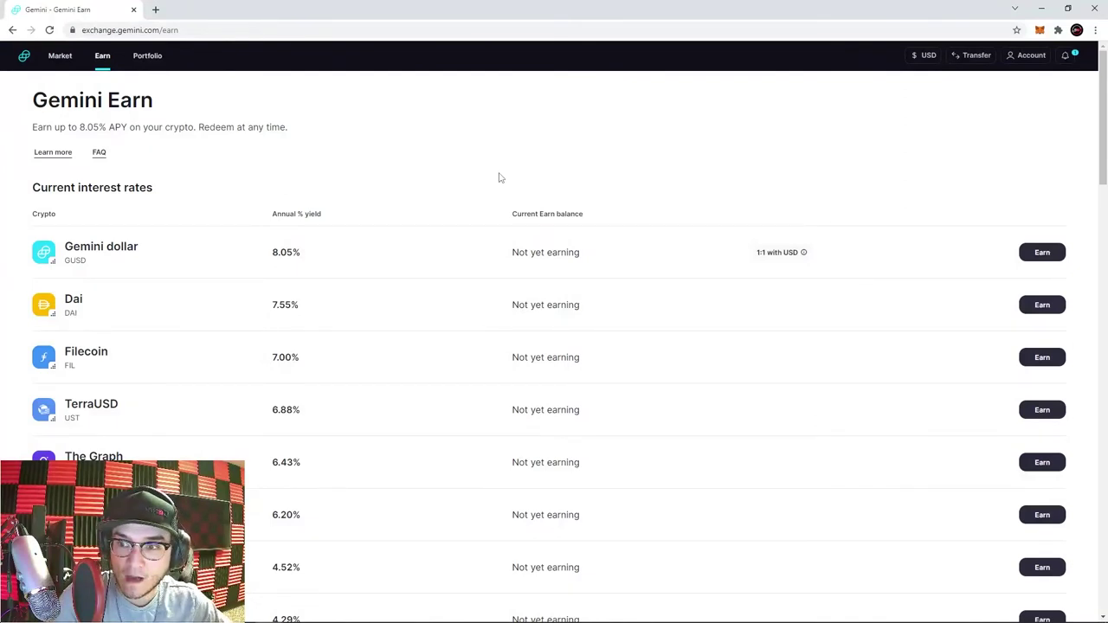
Sort the Earn rates by Annual % yield, highest yields first.
{"action": "scroll", "coordinate": [294, 275], "scroll_direction": "down", "scroll_amount": 1}
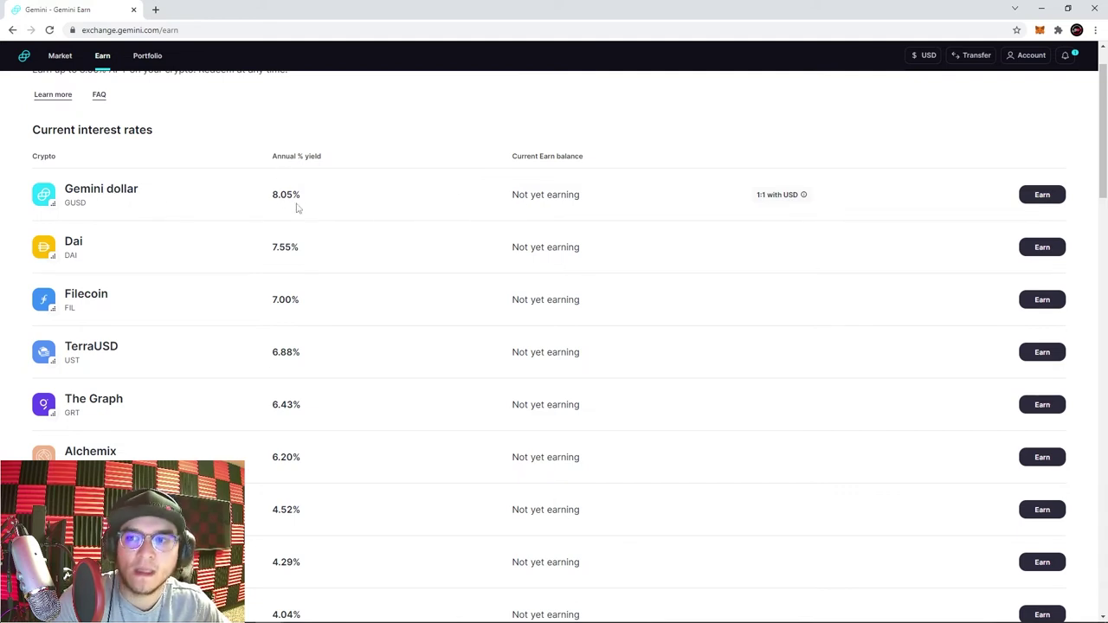
{"action": "left_click_drag", "start_coordinate": [276, 156], "coordinate": [320, 157]}
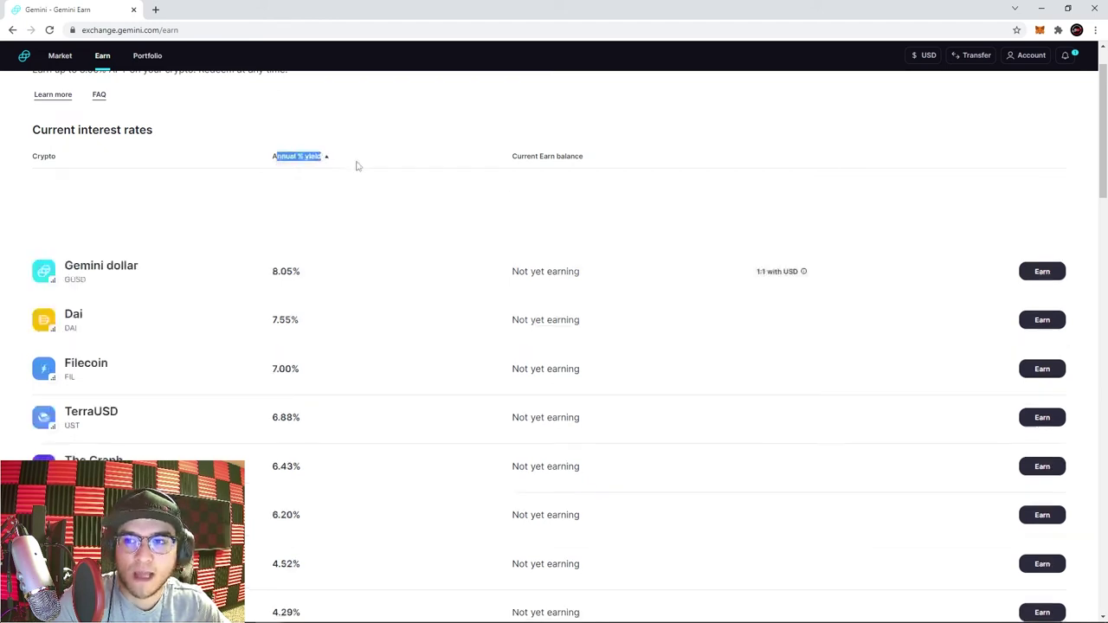
{"action": "left_click", "coordinate": [319, 160]}
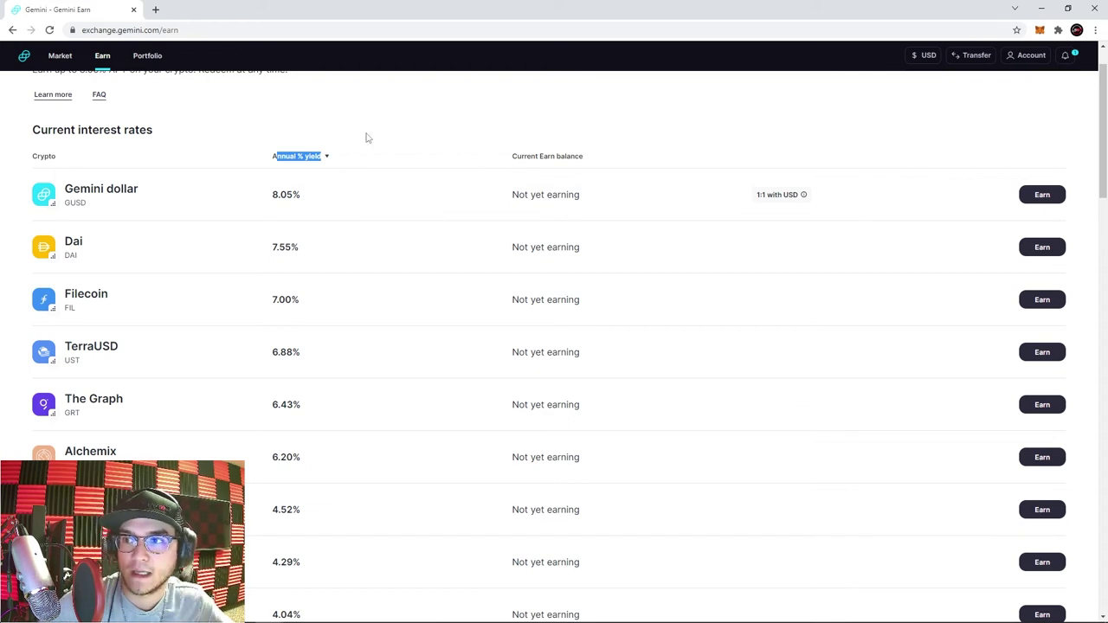
{"action": "scroll", "coordinate": [294, 287], "scroll_direction": "up", "scroll_amount": 1}
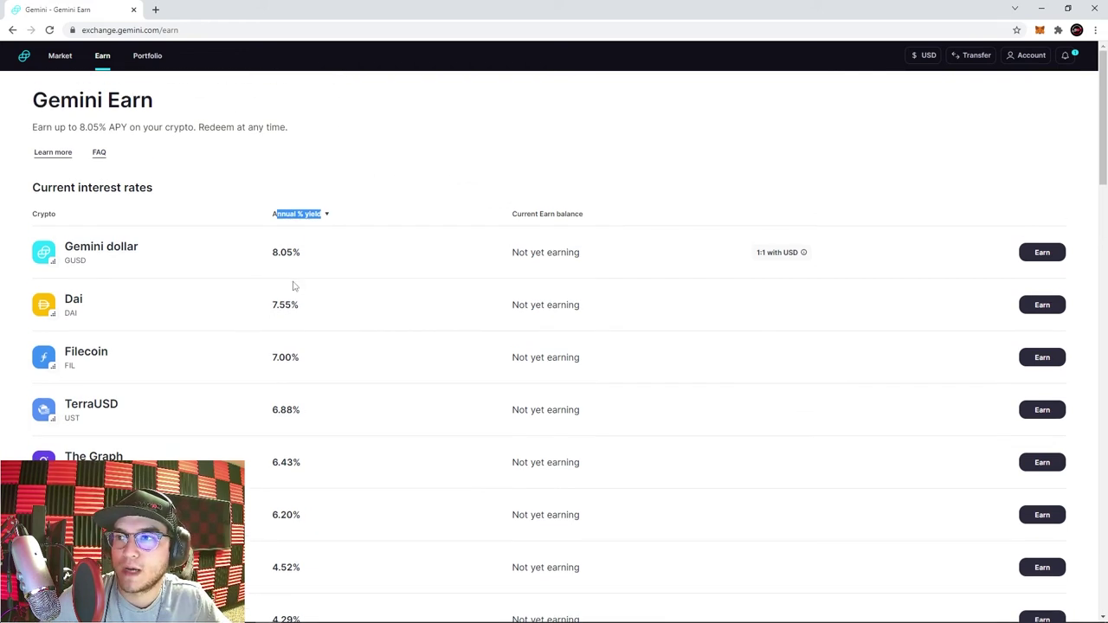
Open My portfolio and switch its chart to 1W, then back to 1D.
{"action": "left_click", "coordinate": [147, 56]}
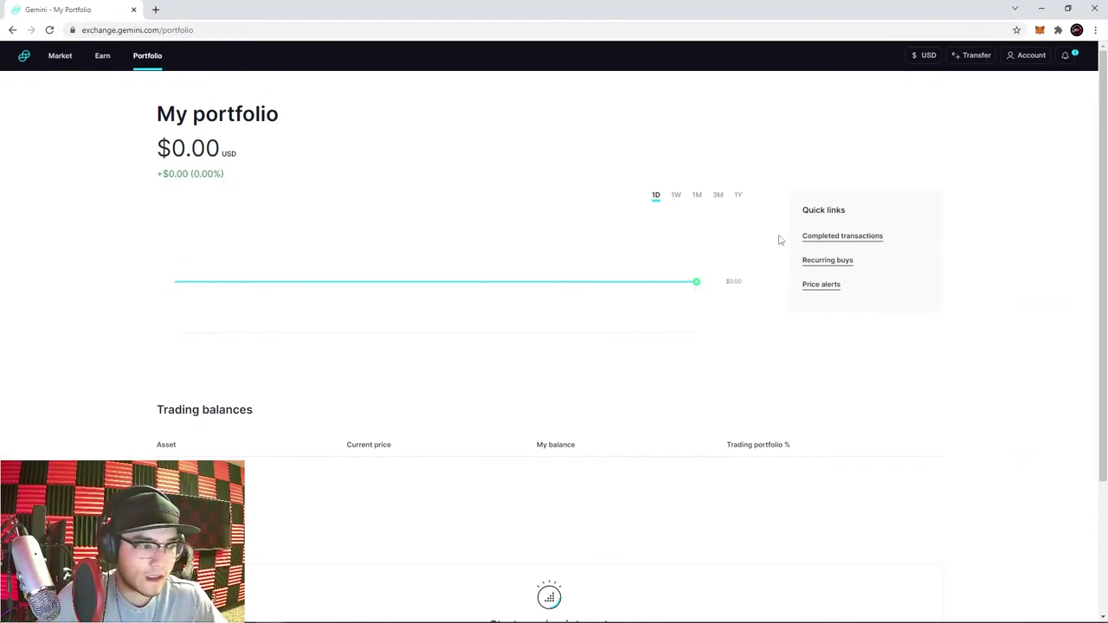
{"action": "scroll", "coordinate": [777, 277], "scroll_direction": "down", "scroll_amount": 2}
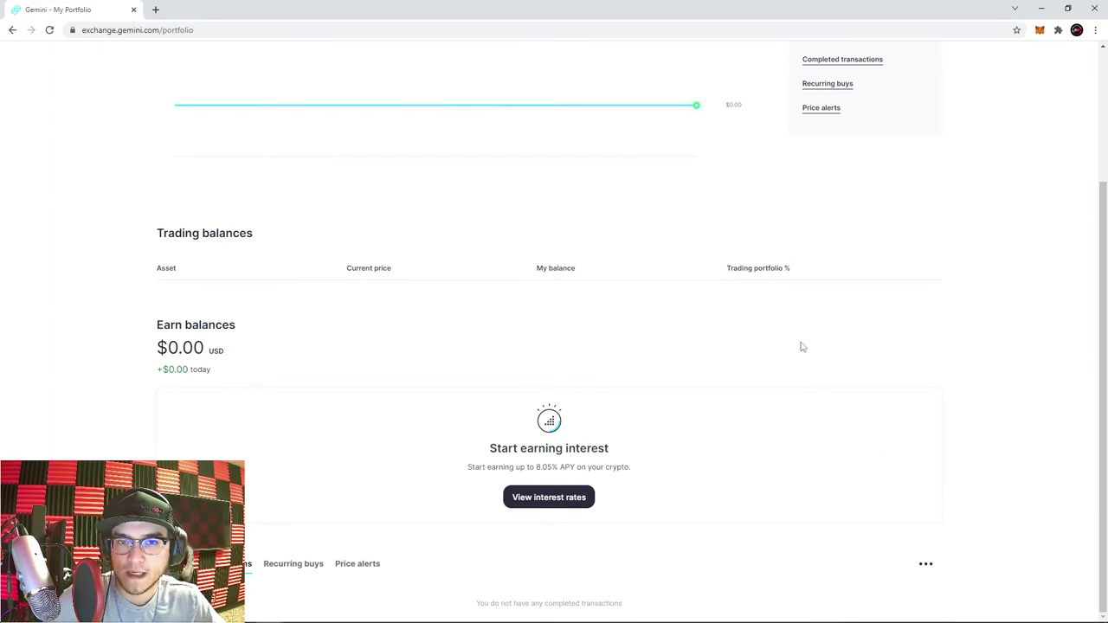
{"action": "scroll", "coordinate": [795, 350], "scroll_direction": "up", "scroll_amount": 2}
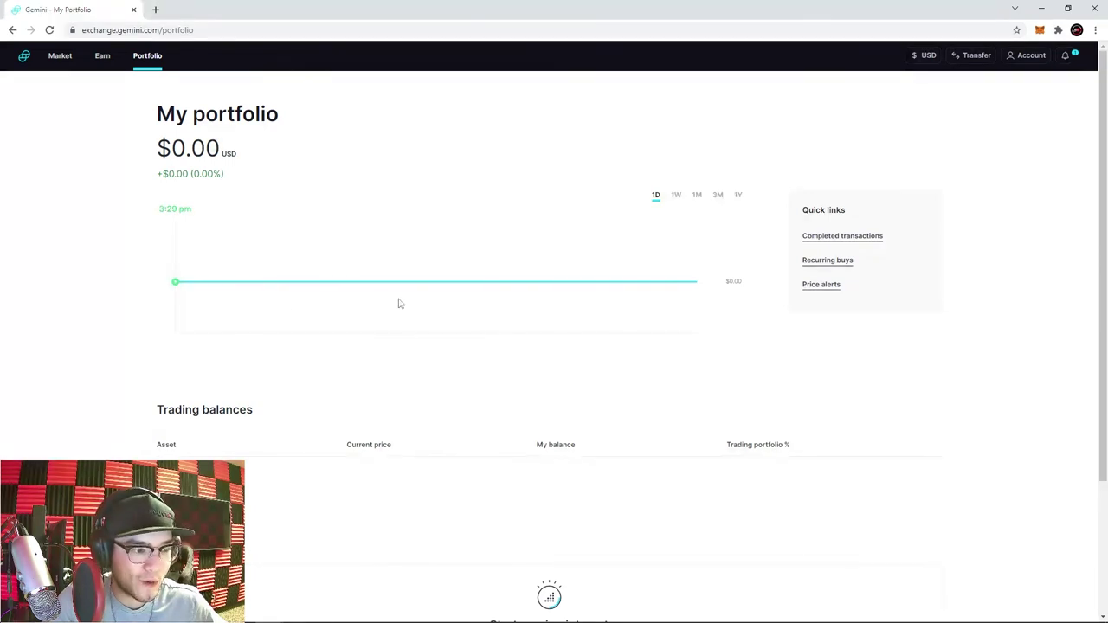
{"action": "scroll", "coordinate": [410, 296], "scroll_direction": "down", "scroll_amount": 2}
{"action": "scroll", "coordinate": [433, 329], "scroll_direction": "up", "scroll_amount": 2}
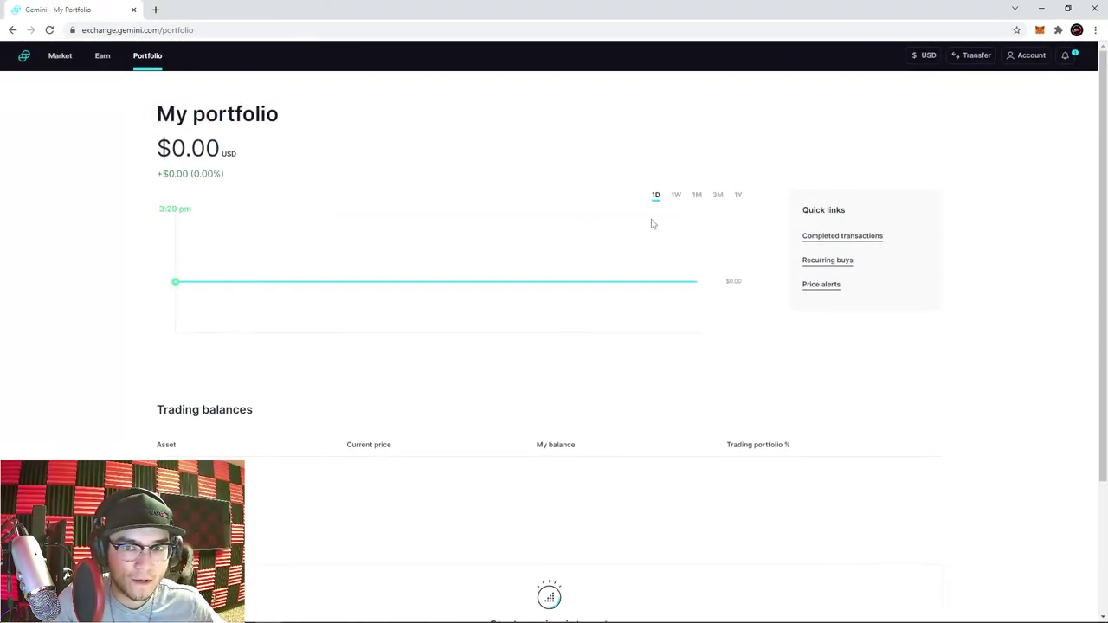
{"action": "left_click", "coordinate": [676, 195]}
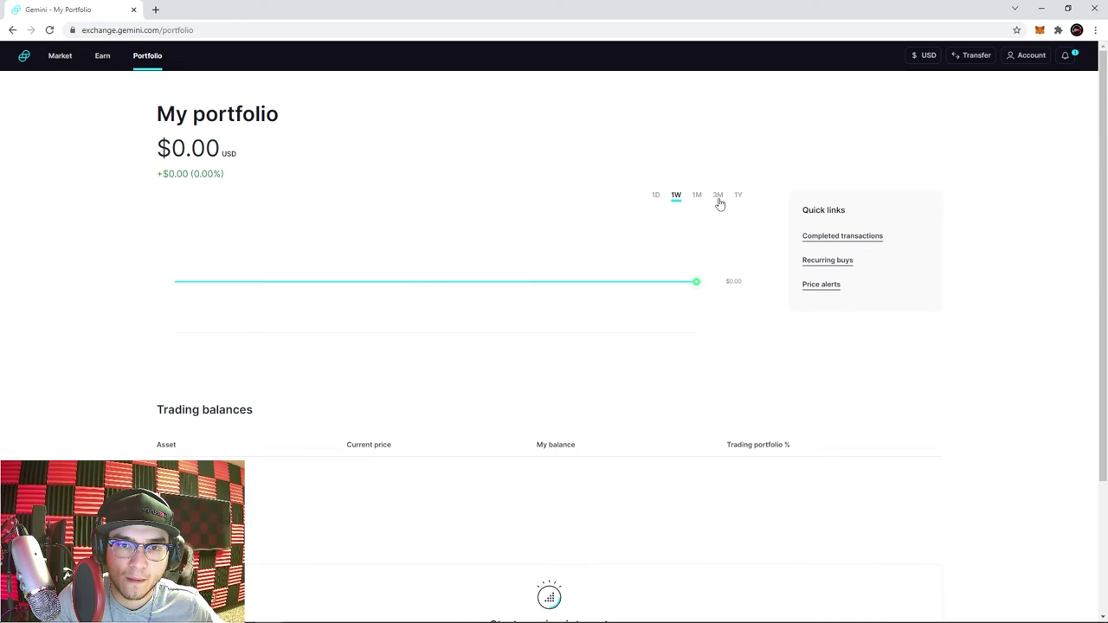
{"action": "left_click", "coordinate": [655, 200]}
Sort the trading balances by Current price.
{"action": "scroll", "coordinate": [519, 338], "scroll_direction": "down", "scroll_amount": 2}
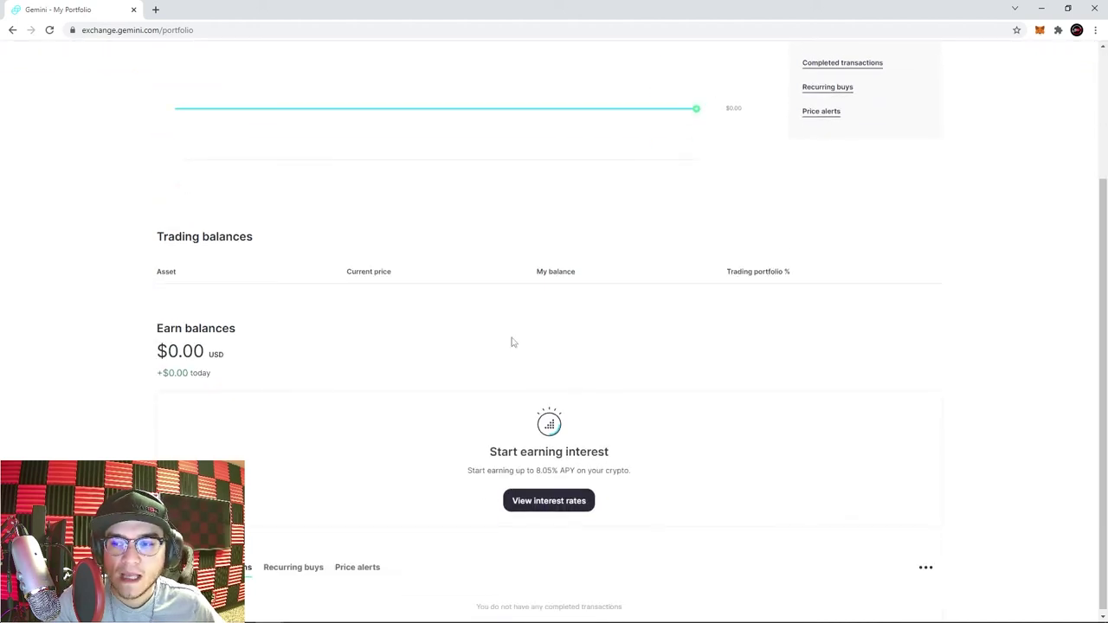
{"action": "left_click", "coordinate": [371, 271]}
{"action": "scroll", "coordinate": [433, 498], "scroll_direction": "up", "scroll_amount": 2}
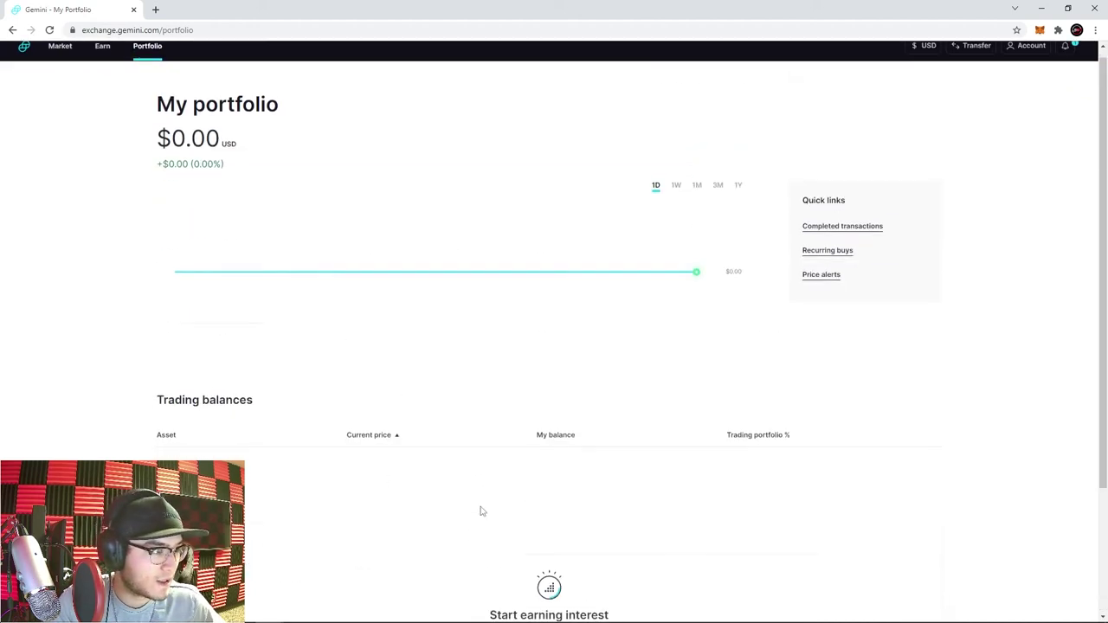
Open the deposit page under Transfer Funds and request another confirmation email.
{"action": "left_click", "coordinate": [973, 56]}
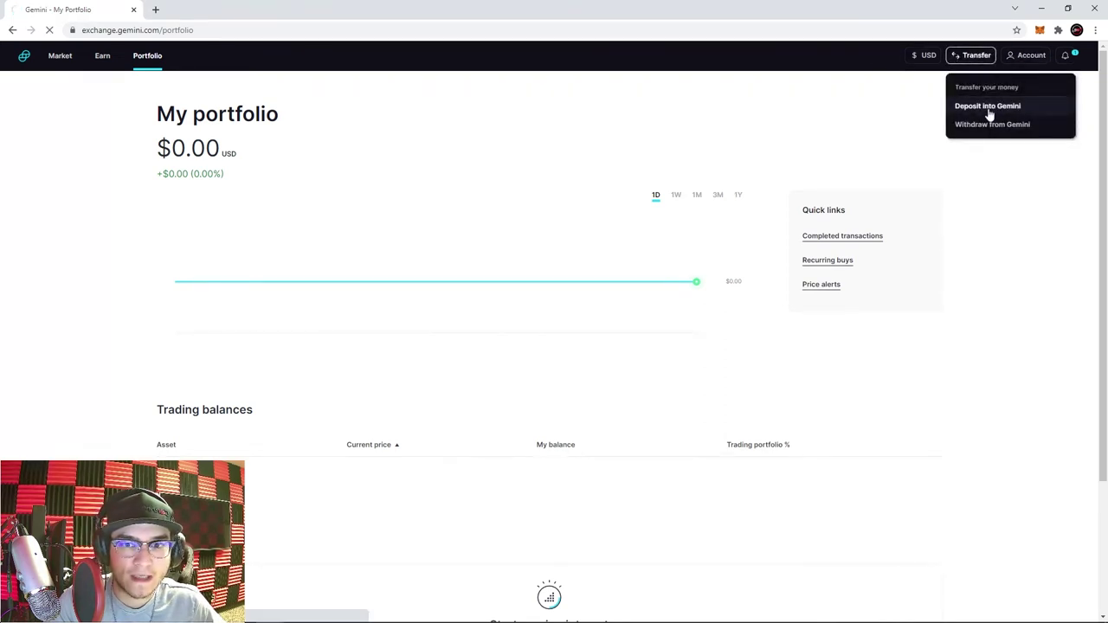
{"action": "left_click", "coordinate": [967, 112]}
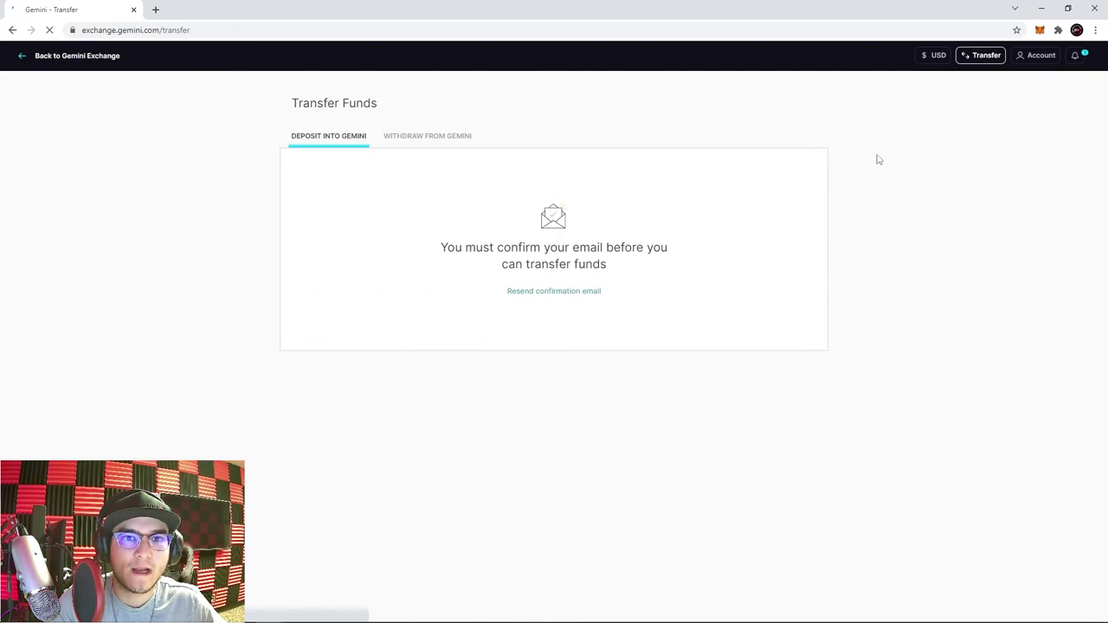
{"action": "left_click", "coordinate": [568, 290]}
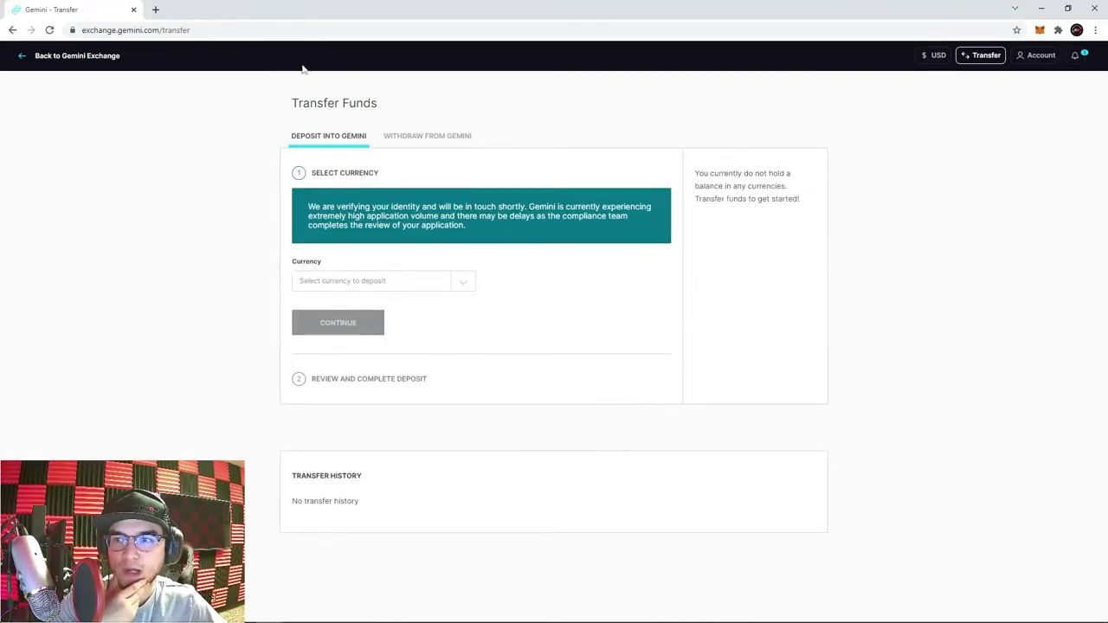
Choose USD as the deposit currency, then view the Withdraw From Gemini tab.
{"action": "left_click", "coordinate": [466, 282]}
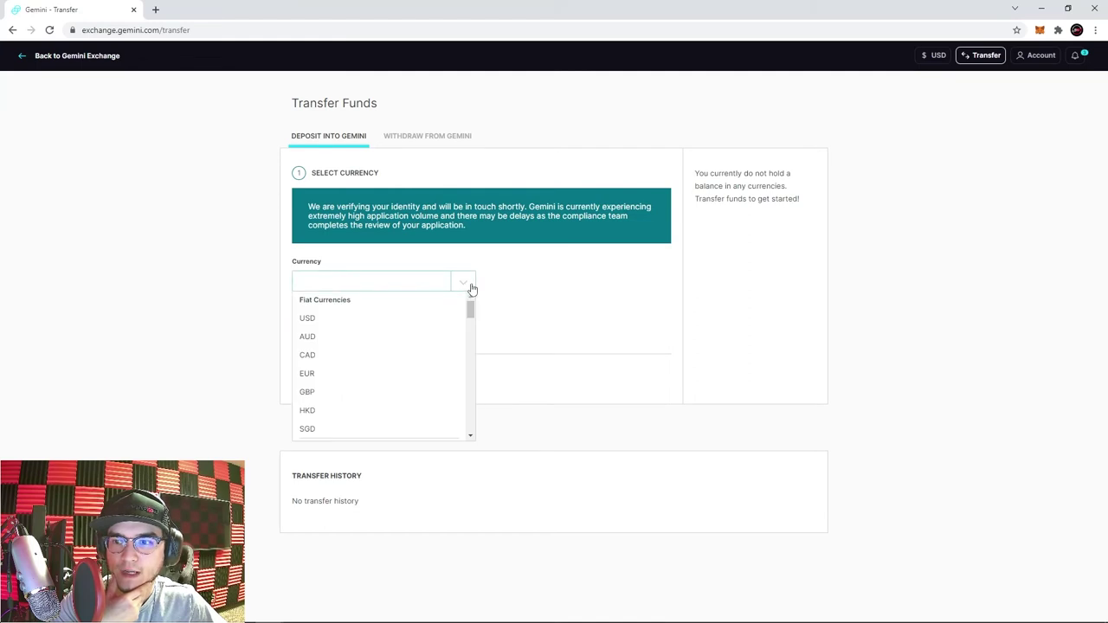
{"action": "scroll", "coordinate": [405, 342], "scroll_direction": "down", "scroll_amount": 10}
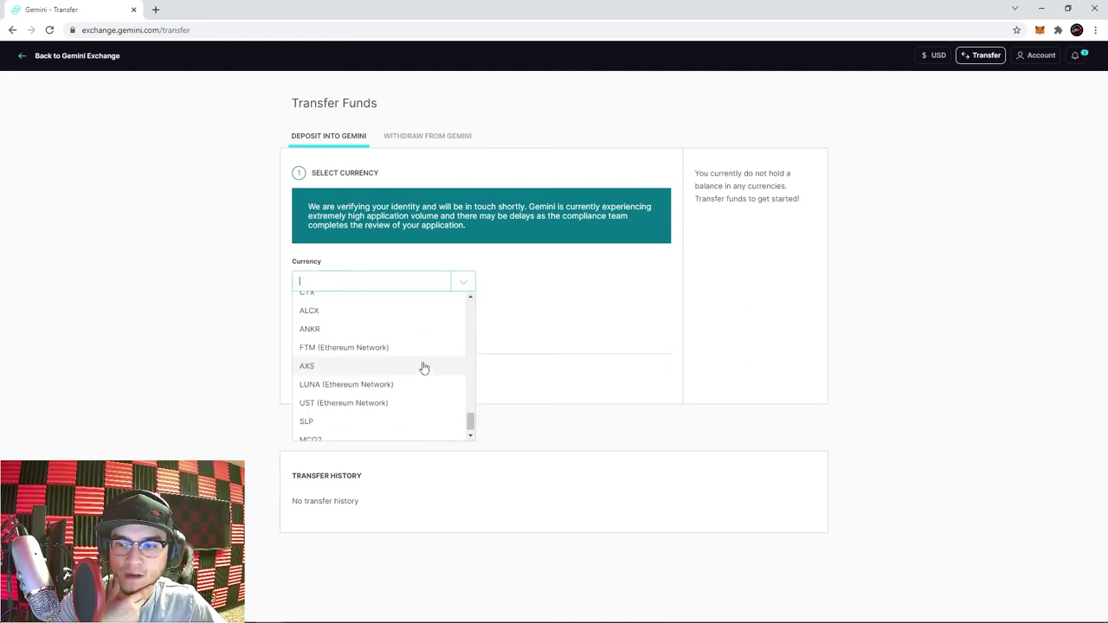
{"action": "scroll", "coordinate": [423, 366], "scroll_direction": "up", "scroll_amount": 10}
{"action": "left_click", "coordinate": [371, 319]}
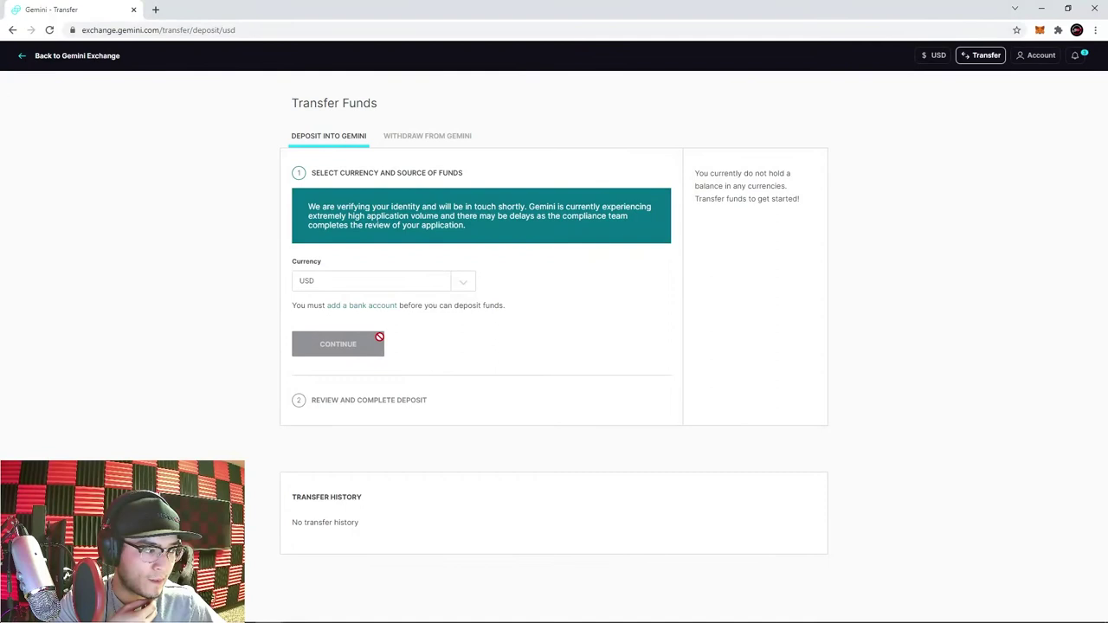
{"action": "left_click", "coordinate": [432, 137]}
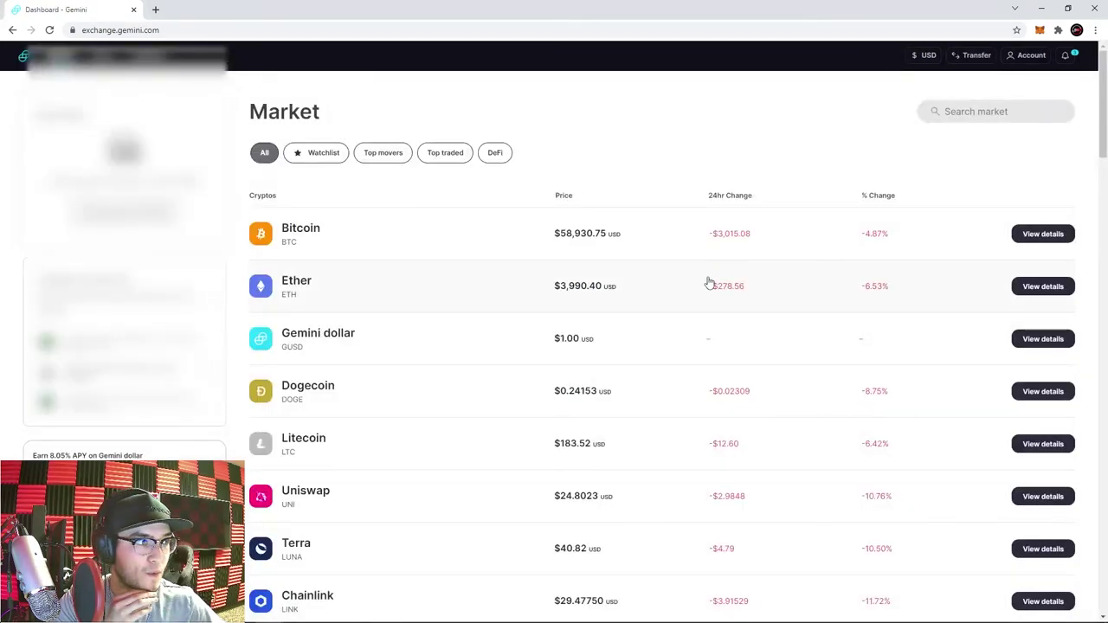
Scroll through the Market list to review Bitcoin, Ether and Dogecoin prices.
{"action": "scroll", "coordinate": [709, 286], "scroll_direction": "down", "scroll_amount": 5}
{"action": "scroll", "coordinate": [710, 280], "scroll_direction": "up", "scroll_amount": 4}
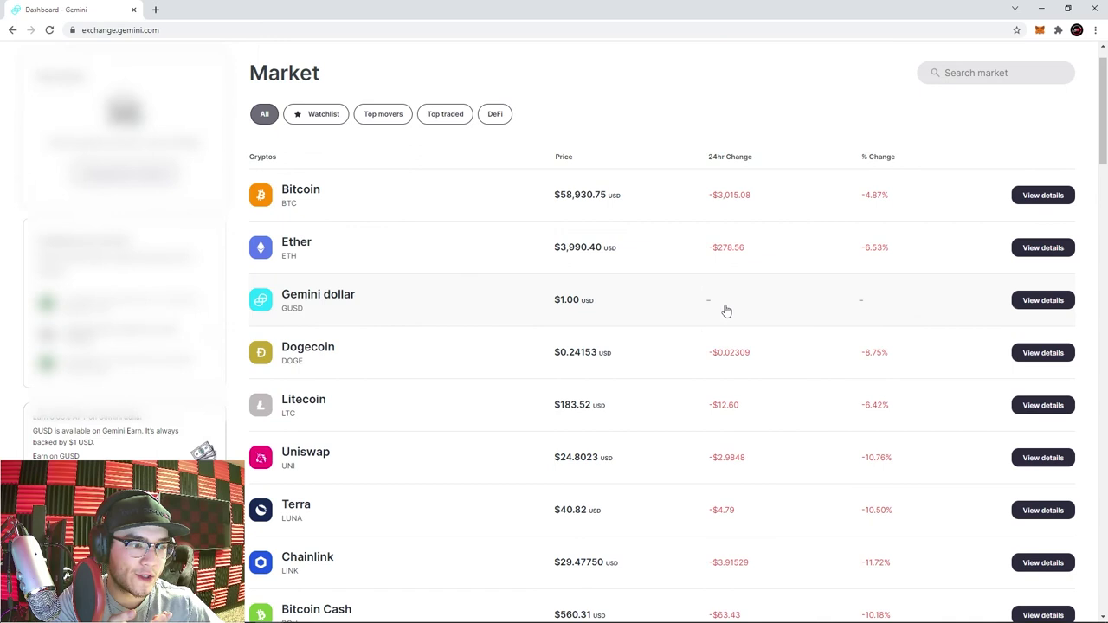
{"action": "scroll", "coordinate": [728, 308], "scroll_direction": "up", "scroll_amount": 1}
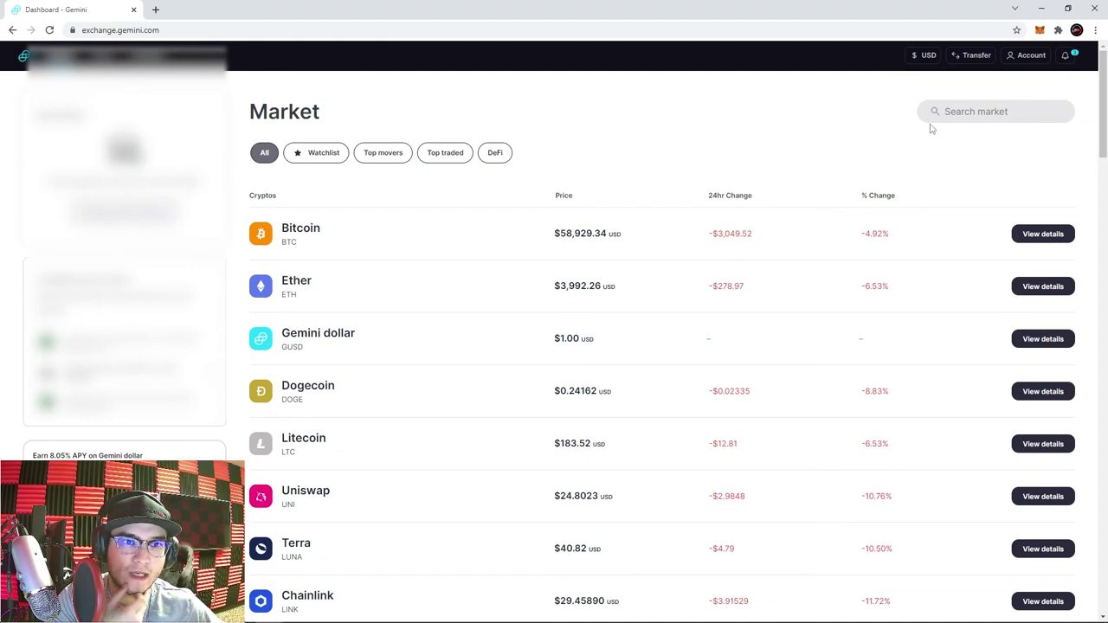
Choose ActiveTrader as the trading interface in Account Settings, then return to the BTCUSD exchange view.
{"action": "left_click", "coordinate": [1025, 56]}
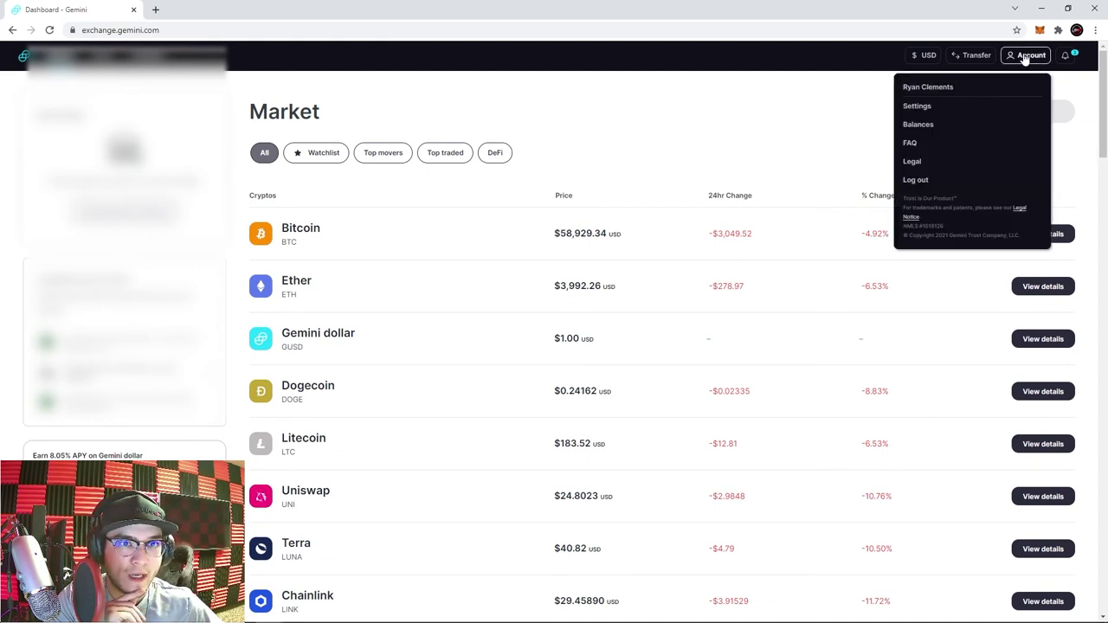
{"action": "left_click", "coordinate": [916, 111]}
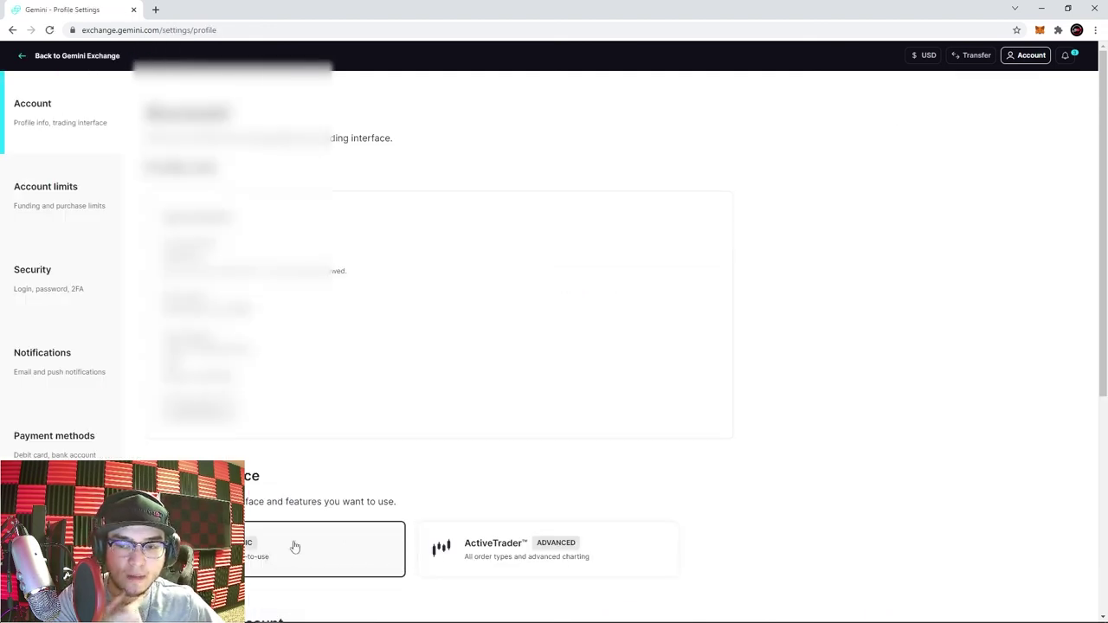
{"action": "left_click", "coordinate": [483, 558]}
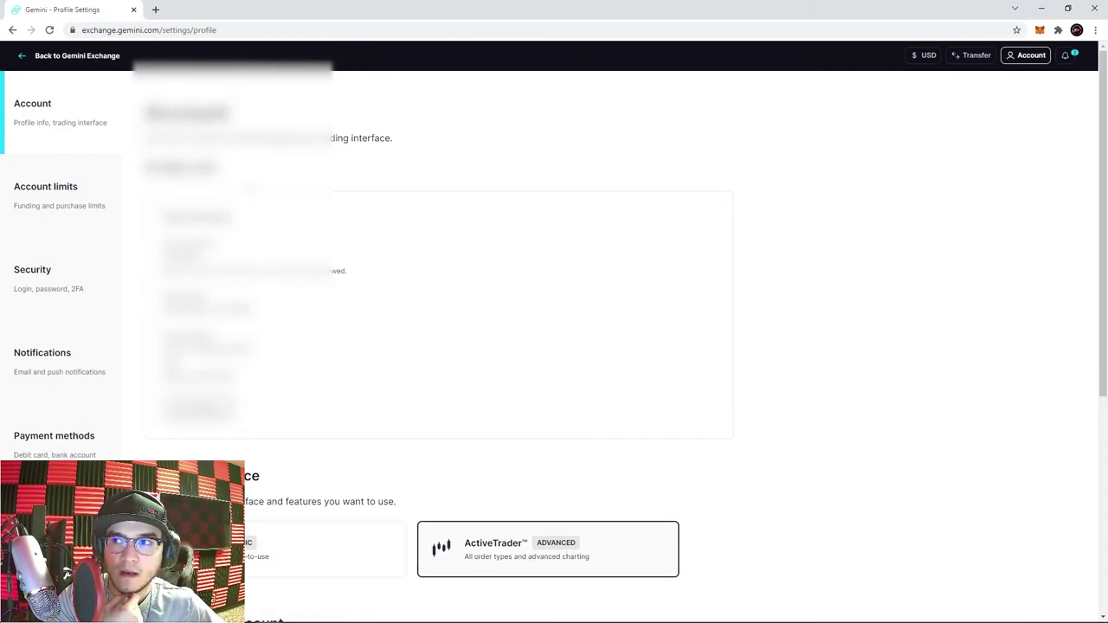
{"action": "left_click", "coordinate": [22, 57]}
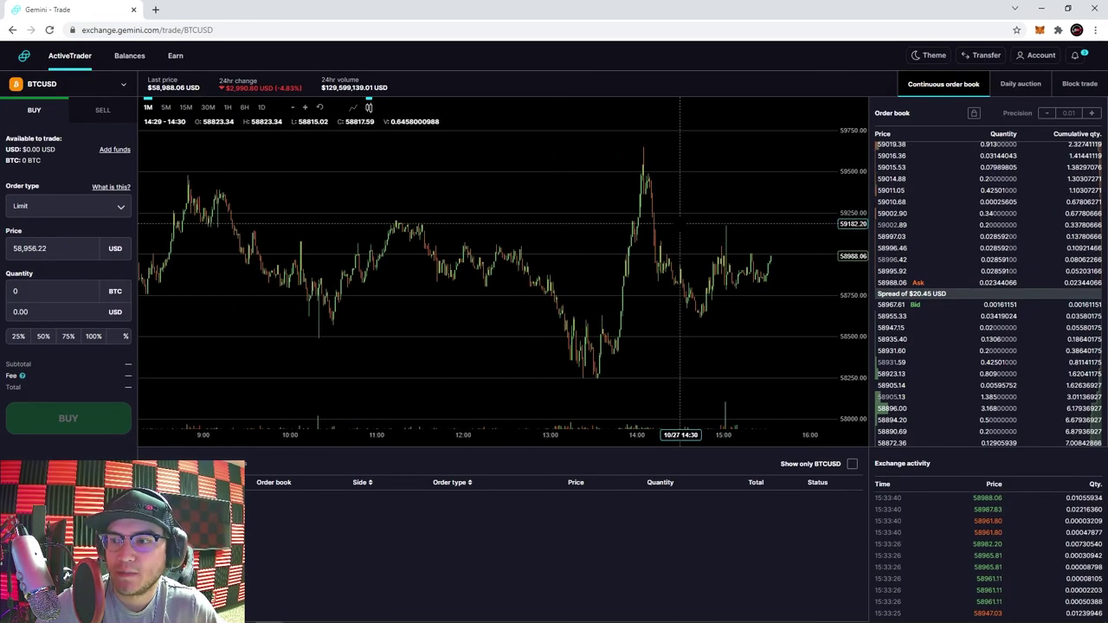
Zoom into the chart and review the order types, keeping Limit selected.
{"action": "scroll", "coordinate": [680, 222], "scroll_direction": "up", "scroll_amount": 5}
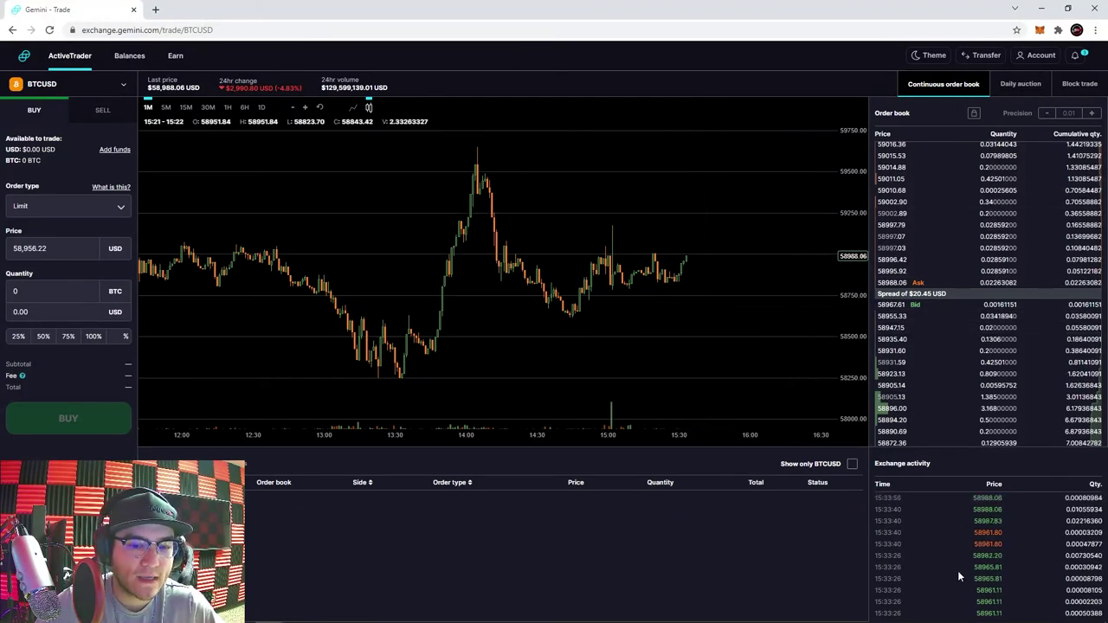
{"action": "left_click", "coordinate": [120, 208]}
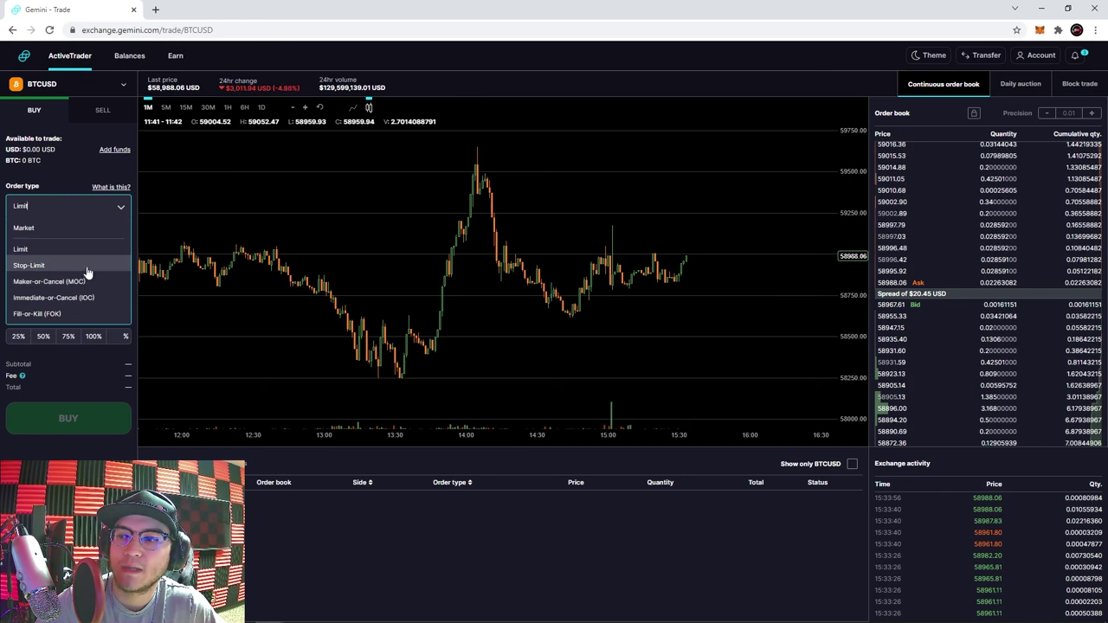
{"action": "left_click", "coordinate": [121, 210]}
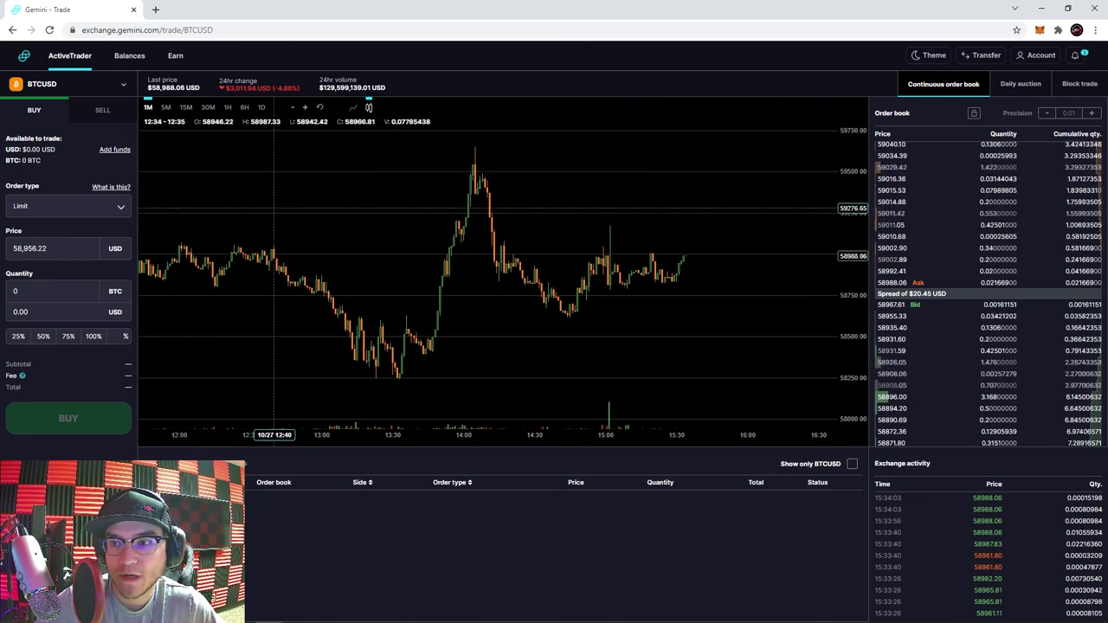
Step the BTCUSD chart through the 30m, 1h and 6h timeframes to daily (1D) candles.
{"action": "left_click", "coordinate": [165, 108]}
{"action": "left_click", "coordinate": [185, 107]}
{"action": "left_click", "coordinate": [208, 107]}
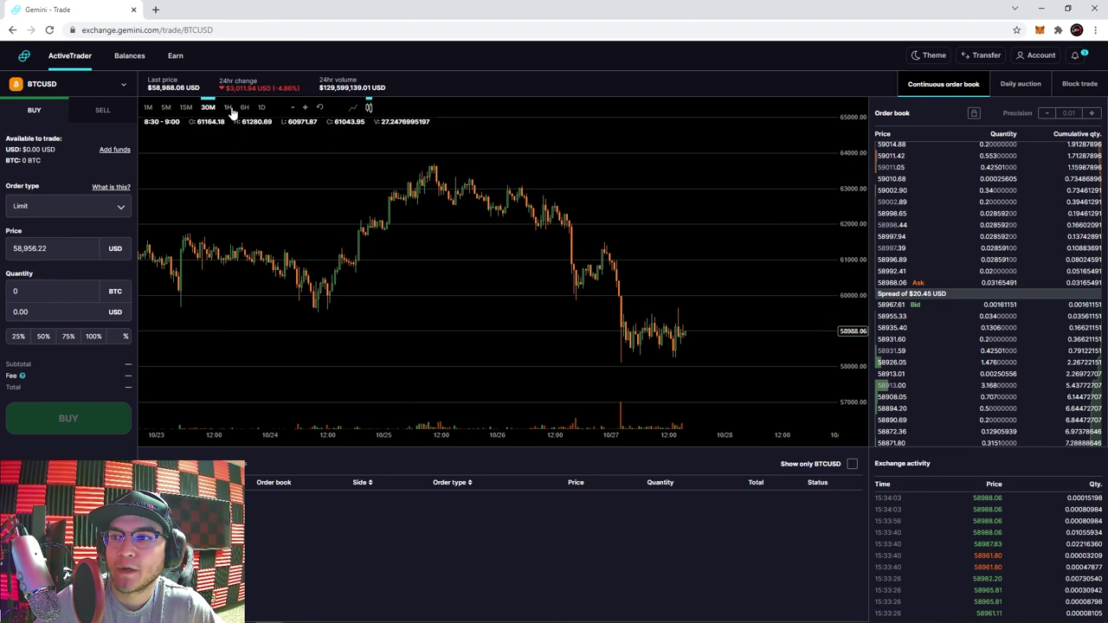
{"action": "left_click", "coordinate": [228, 107]}
{"action": "left_click", "coordinate": [244, 107]}
{"action": "left_click", "coordinate": [260, 108]}
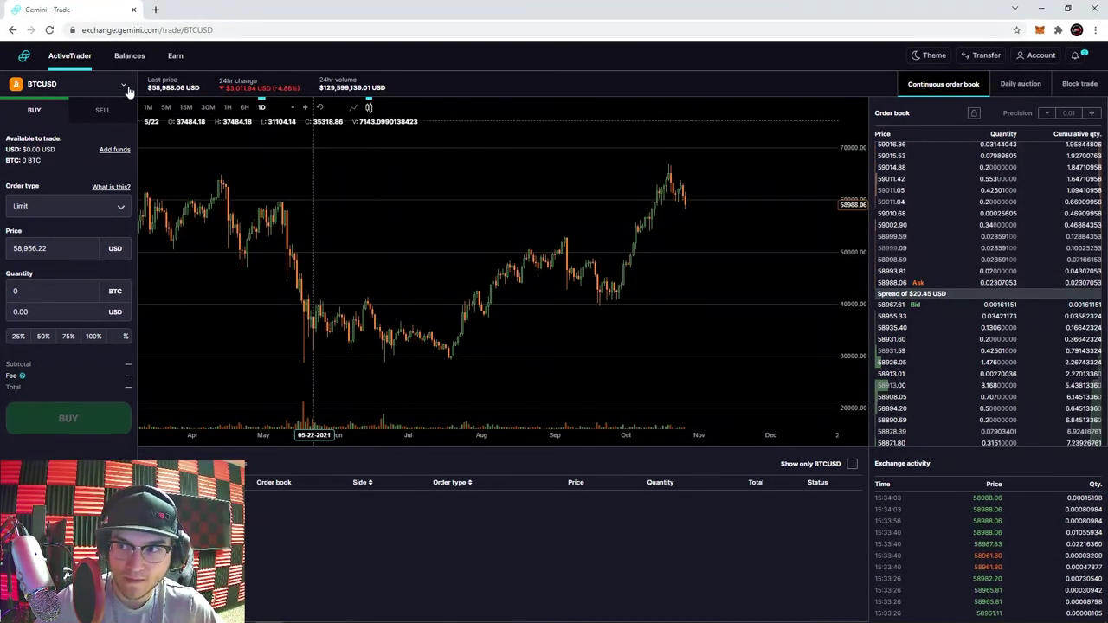
{"action": "left_click", "coordinate": [127, 89]}
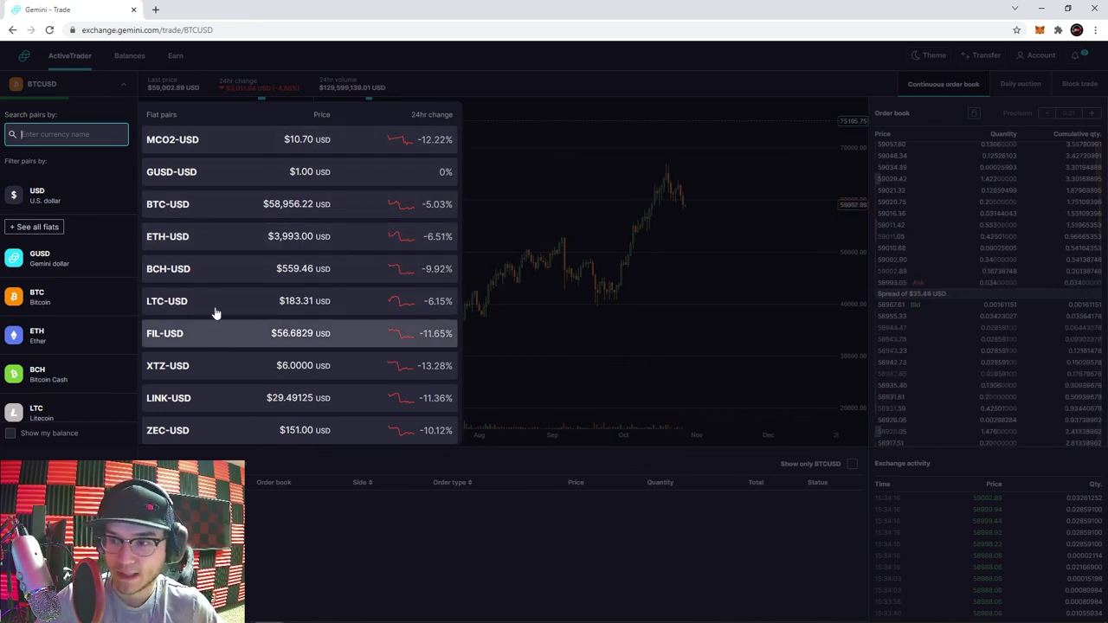
Filter the trading-pair list to Filecoin (FIL) pairs, then close the list.
{"action": "left_click", "coordinate": [73, 89]}
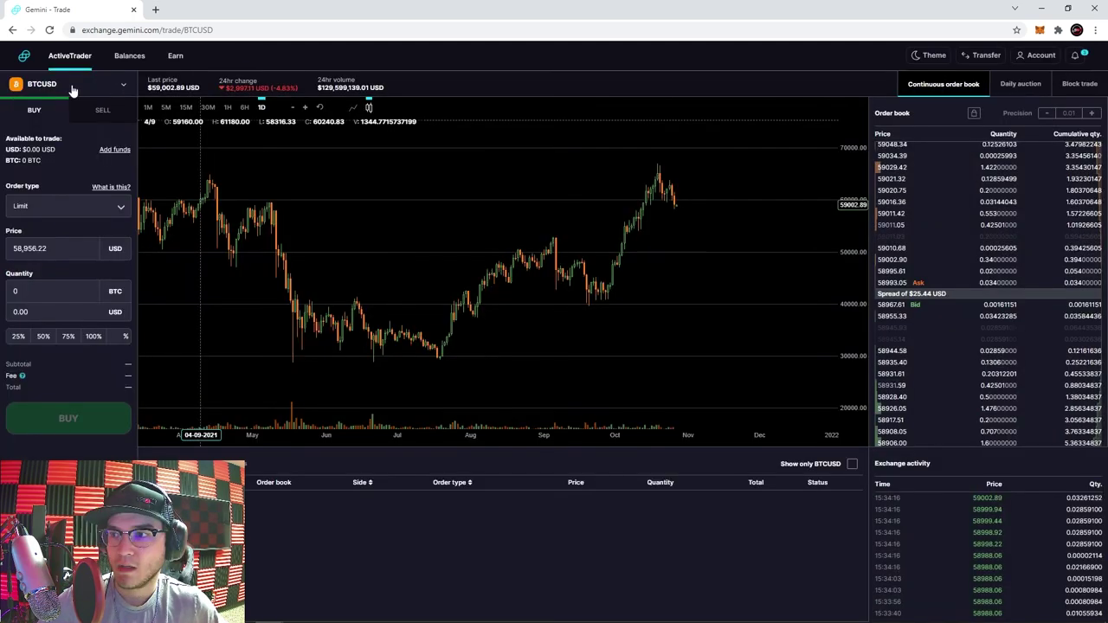
{"action": "left_click", "coordinate": [30, 88]}
{"action": "scroll", "coordinate": [35, 299], "scroll_direction": "down", "scroll_amount": 8}
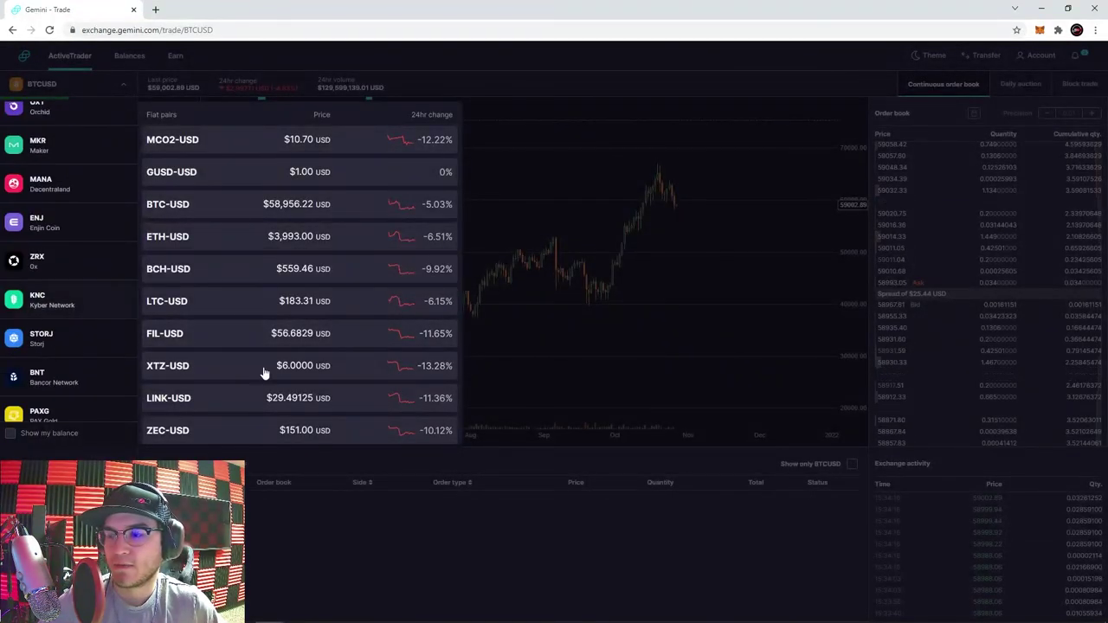
{"action": "scroll", "coordinate": [86, 303], "scroll_direction": "up", "scroll_amount": 5}
{"action": "left_click", "coordinate": [77, 220]}
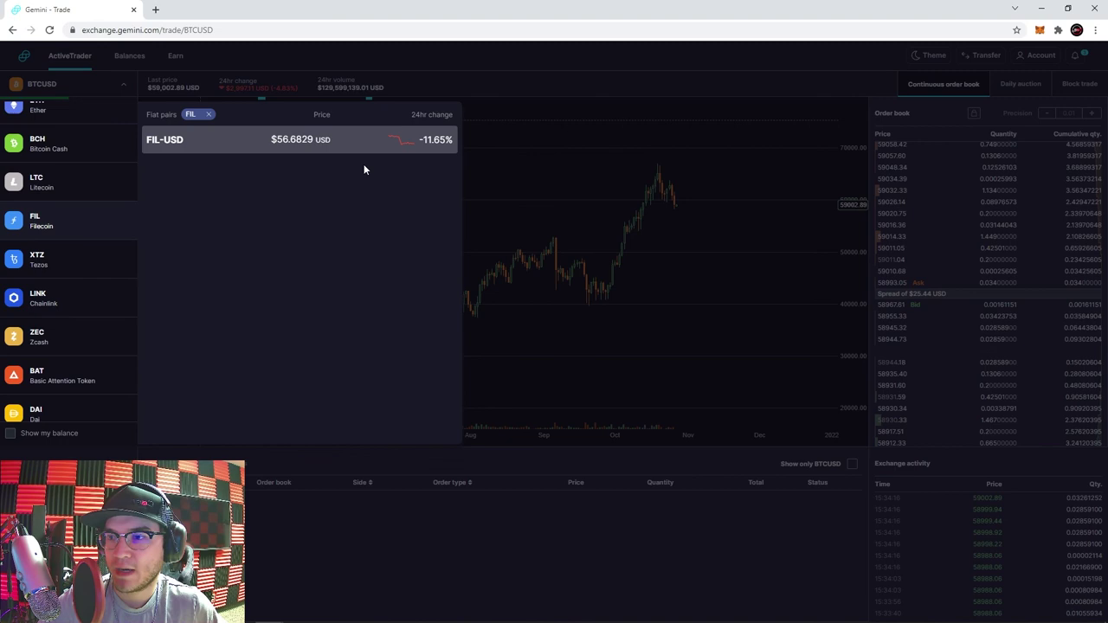
{"action": "left_click", "coordinate": [363, 141]}
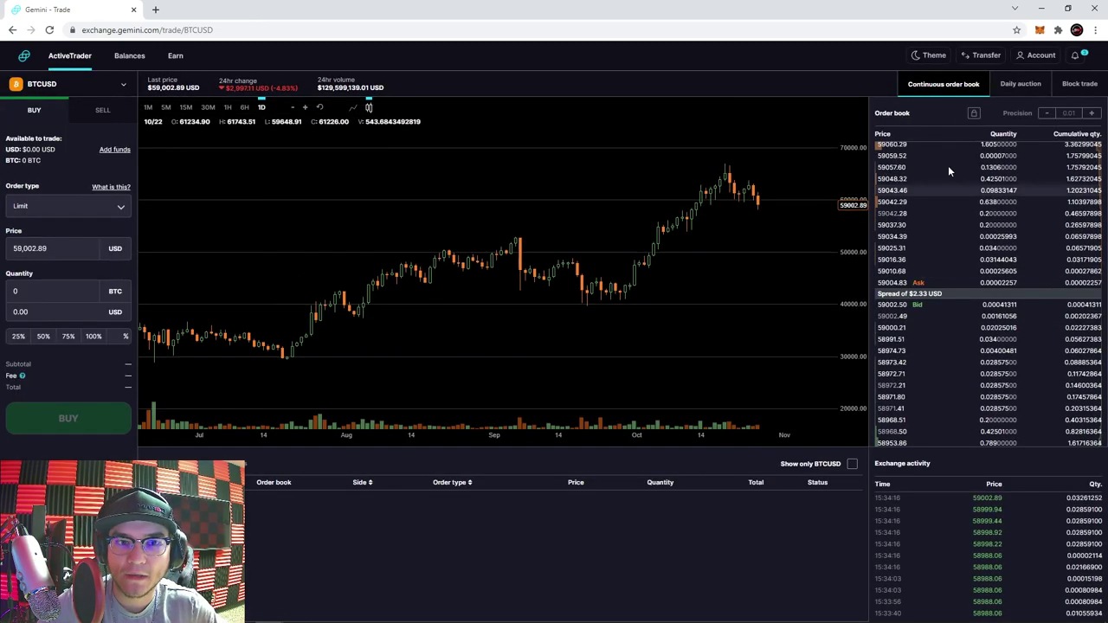
View the Daily auction and Block trade tabs, then return to the Continuous order book.
{"action": "left_click", "coordinate": [1018, 87]}
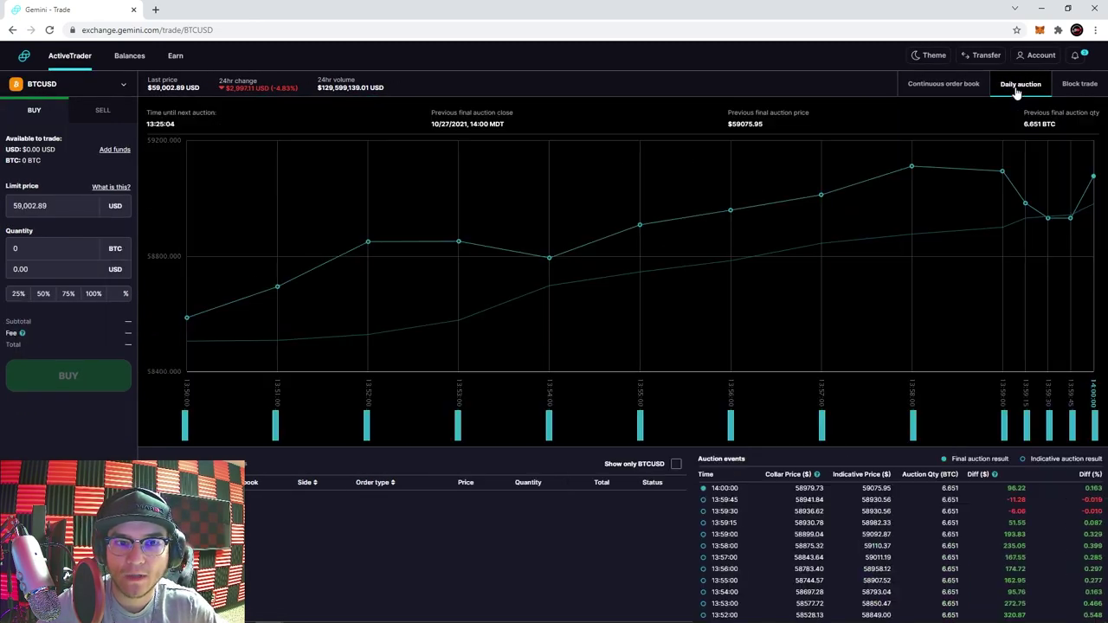
{"action": "left_click", "coordinate": [1082, 87]}
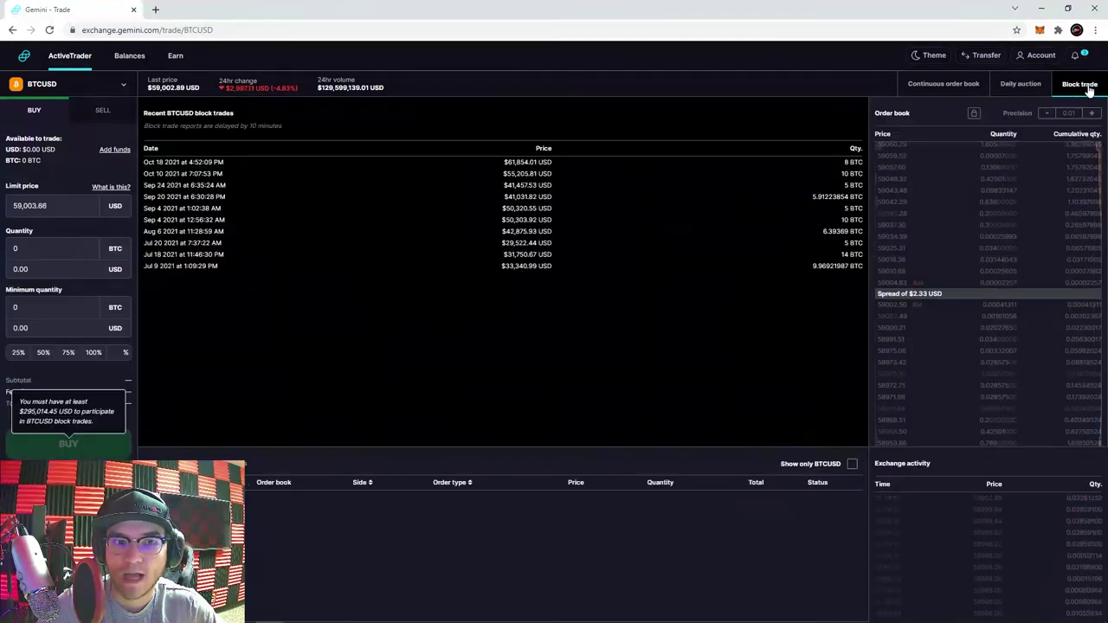
{"action": "left_click", "coordinate": [919, 82]}
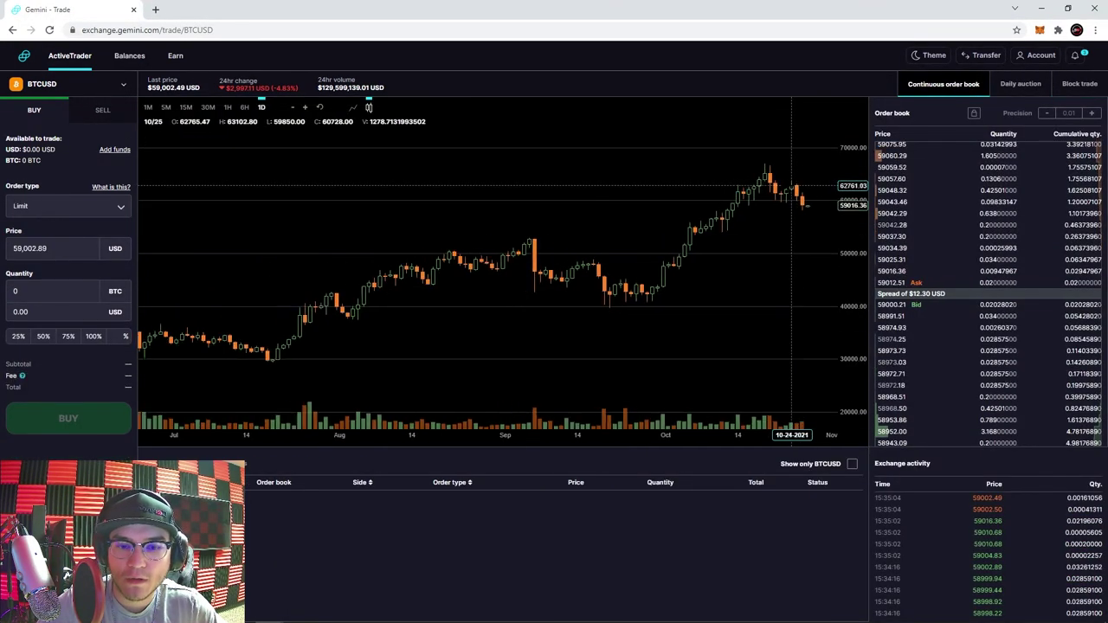